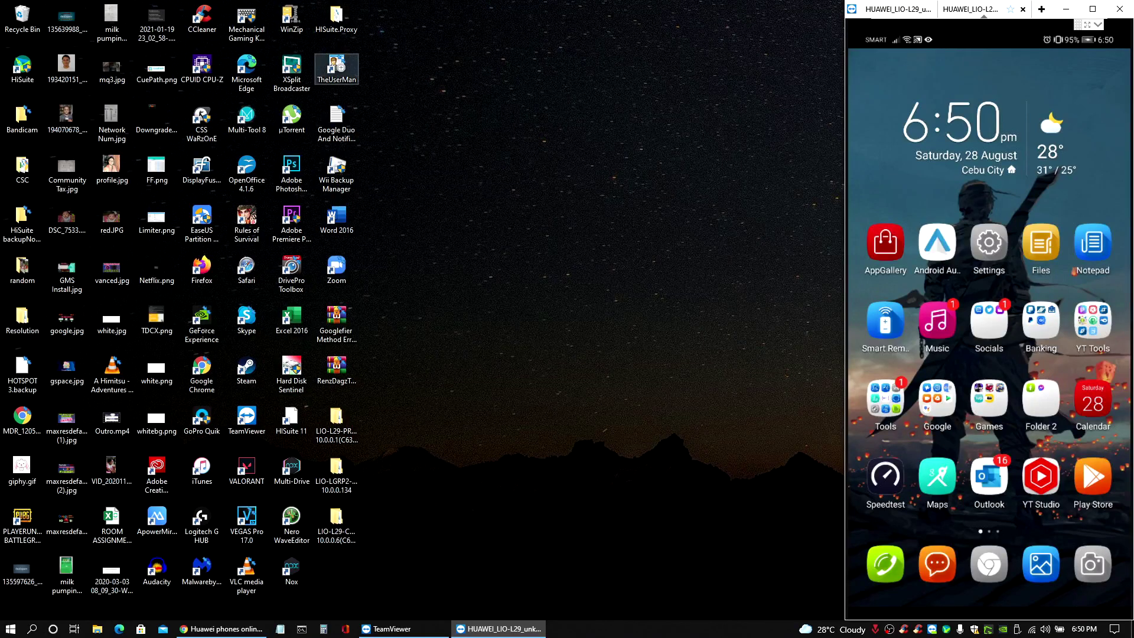
# Step: Launch HiSuite Proxy from the HISuite.Proxy folder and allow it through the firewall
pyautogui.doubleClick(336, 18)
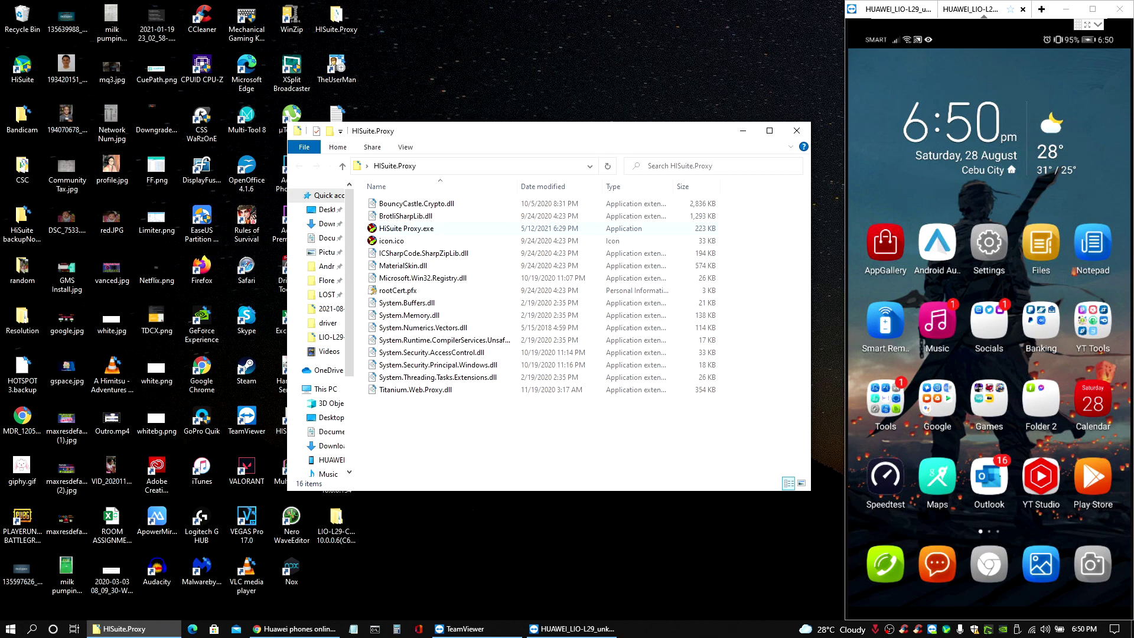
pyautogui.doubleClick(407, 228)
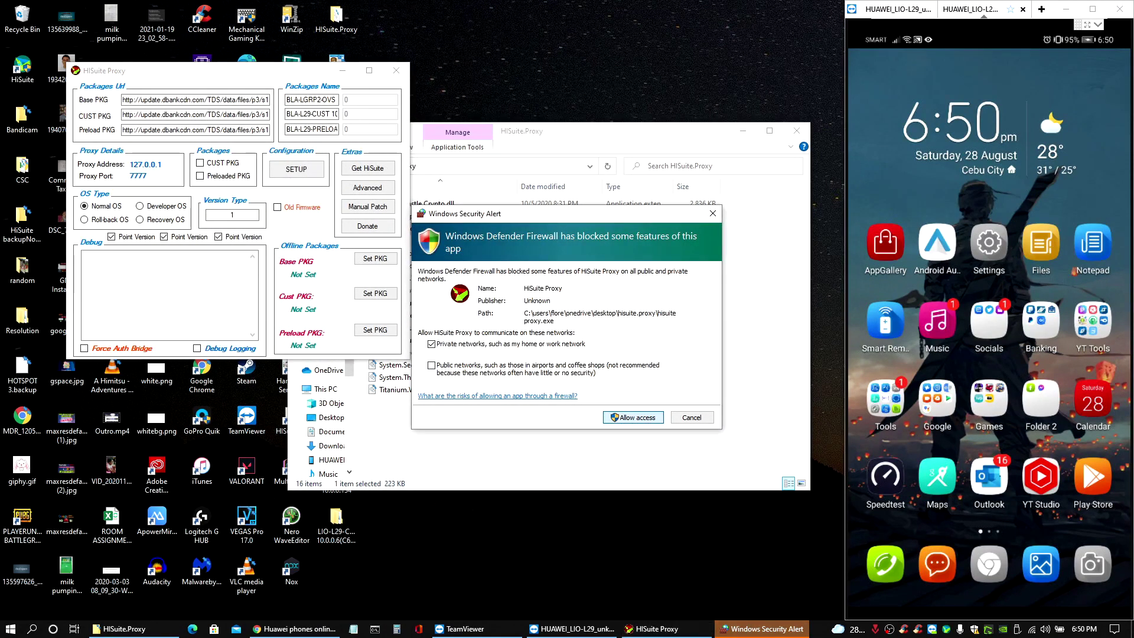
pyautogui.press('Return')
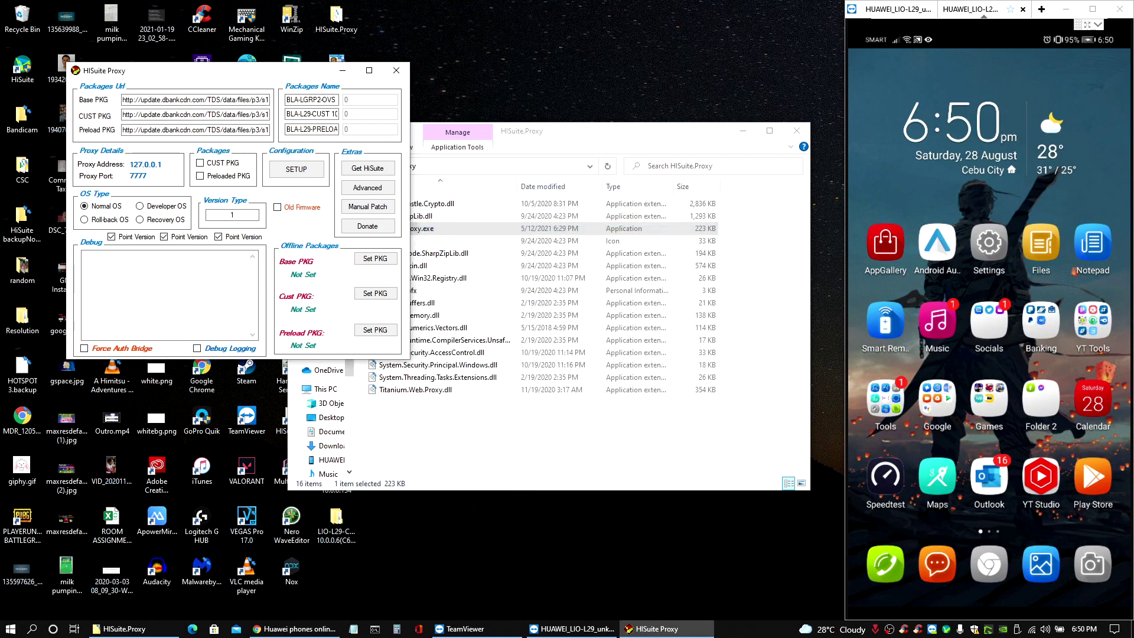
# Step: Minimize the folder window and move the HiSuite Proxy window to the upper left
pyautogui.hotkey('alt', 'Tab')
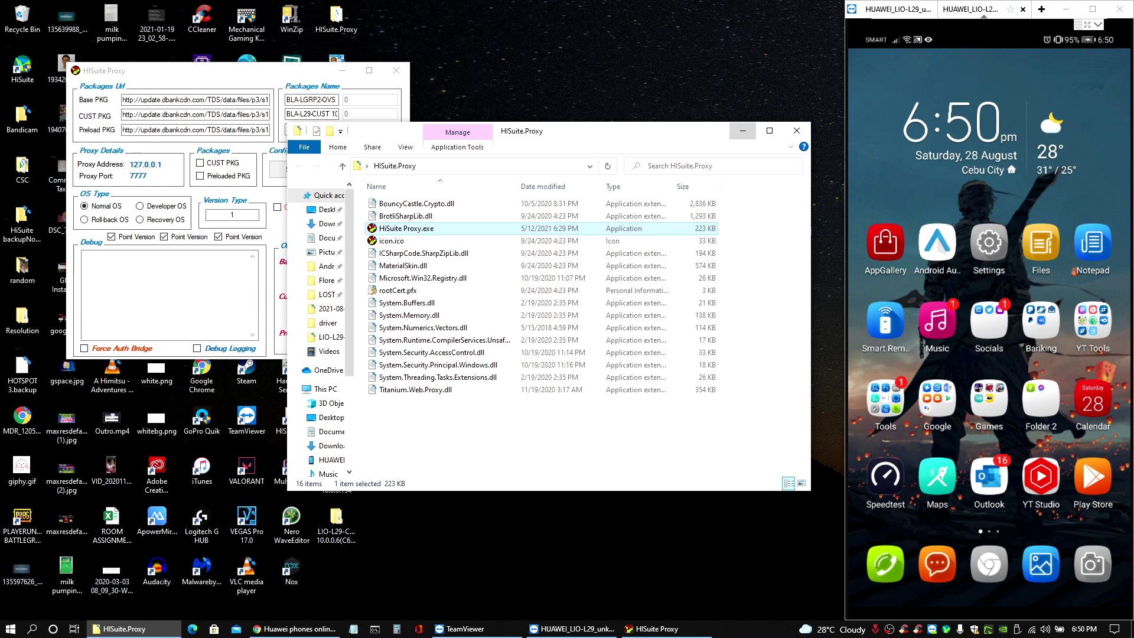
pyautogui.click(743, 131)
pyautogui.moveTo(177, 70); pyautogui.dragTo(121, 15)
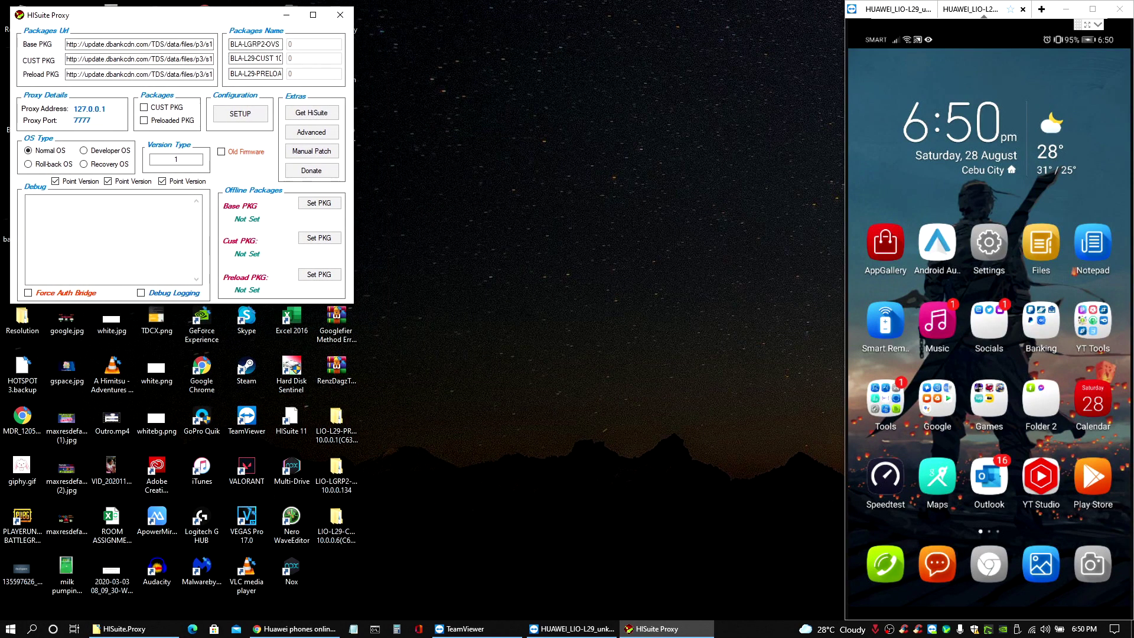
pyautogui.moveTo(294, 628)
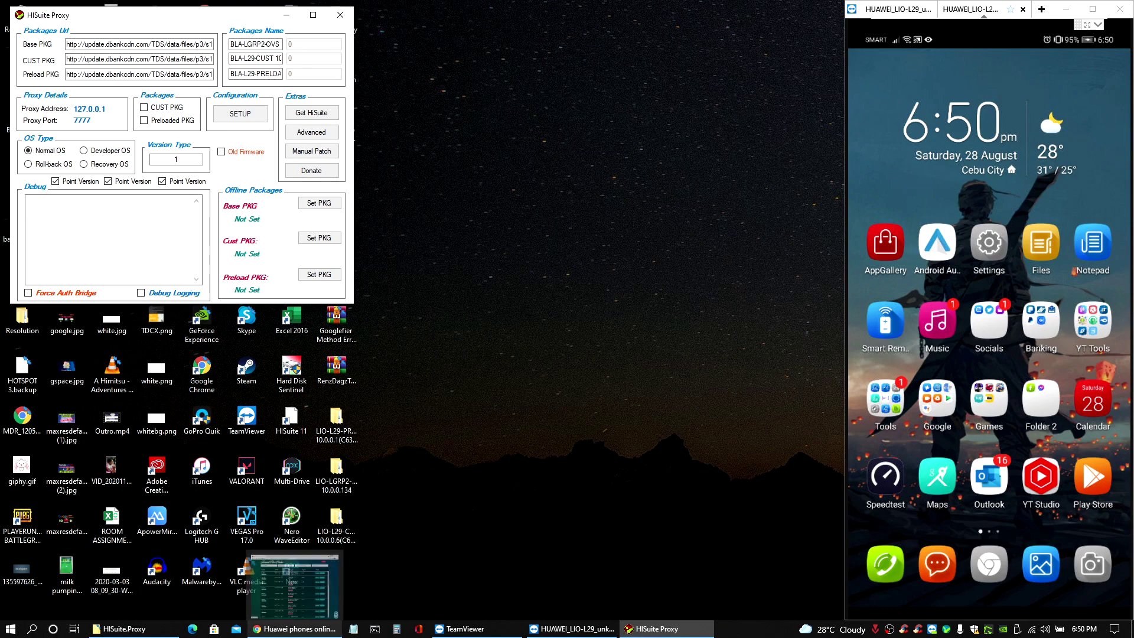
# Step: Switch to the Huawei Firm Finder page and select its firmfinder.ml address
pyautogui.click(292, 582)
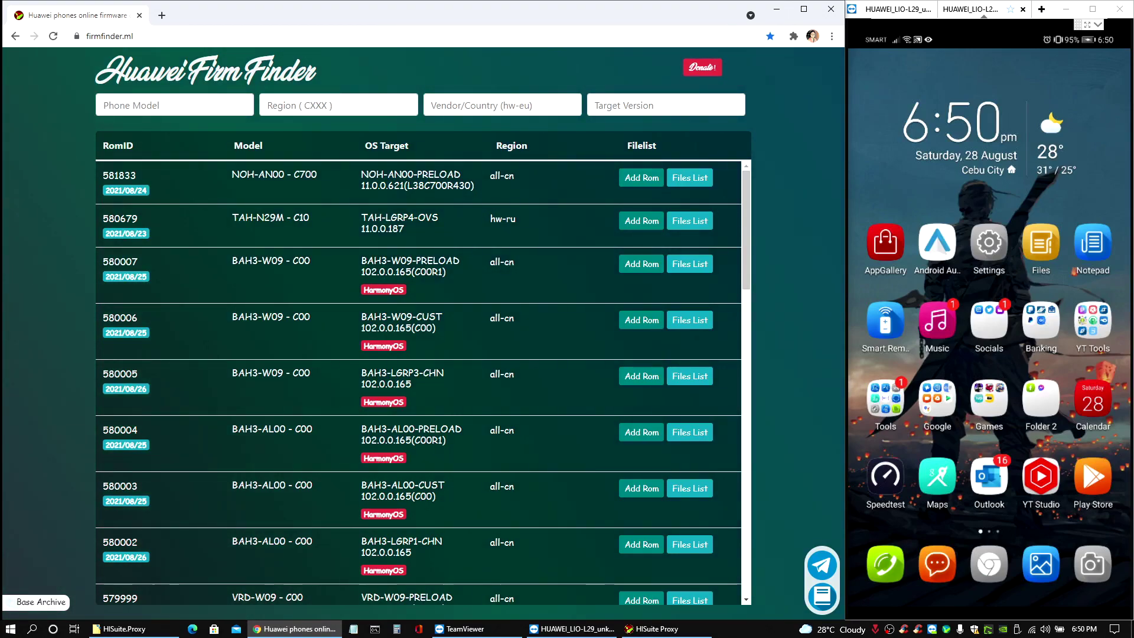
pyautogui.hotkey('ctrl', 'l')
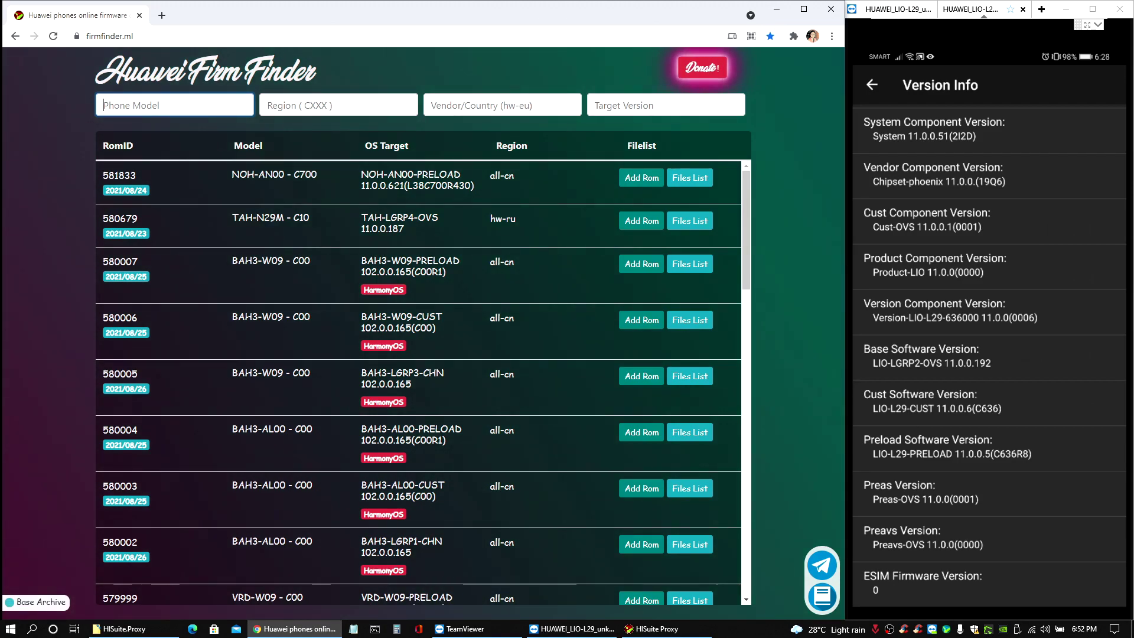
# Step: Filter the Firm Finder ROM list by phone model lio-l29
pyautogui.write('lio')
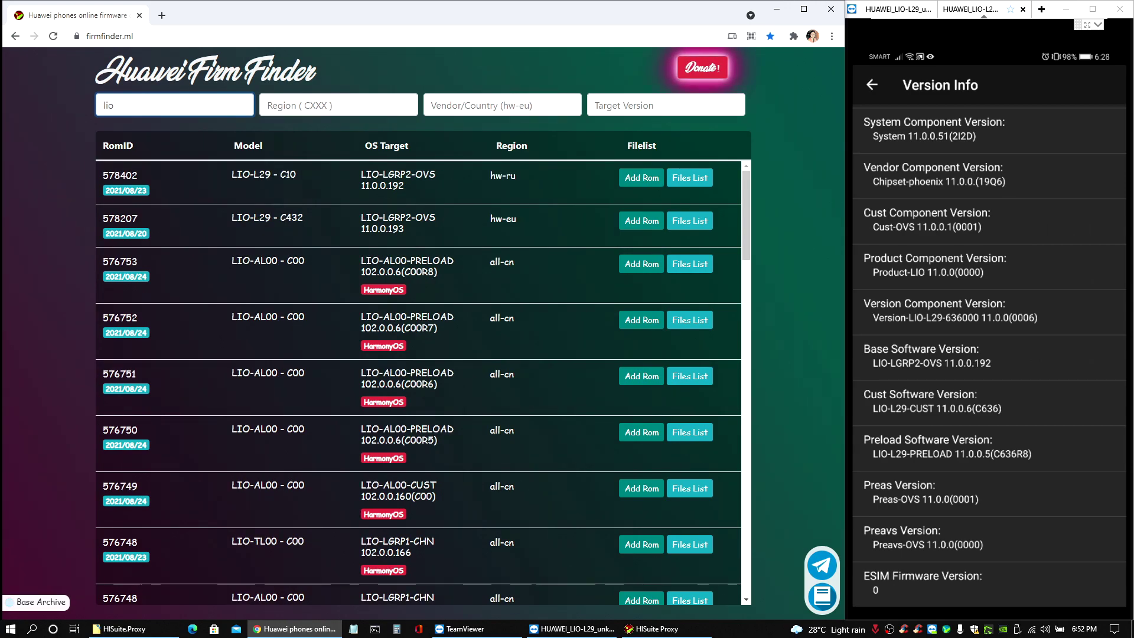
pyautogui.write('-')
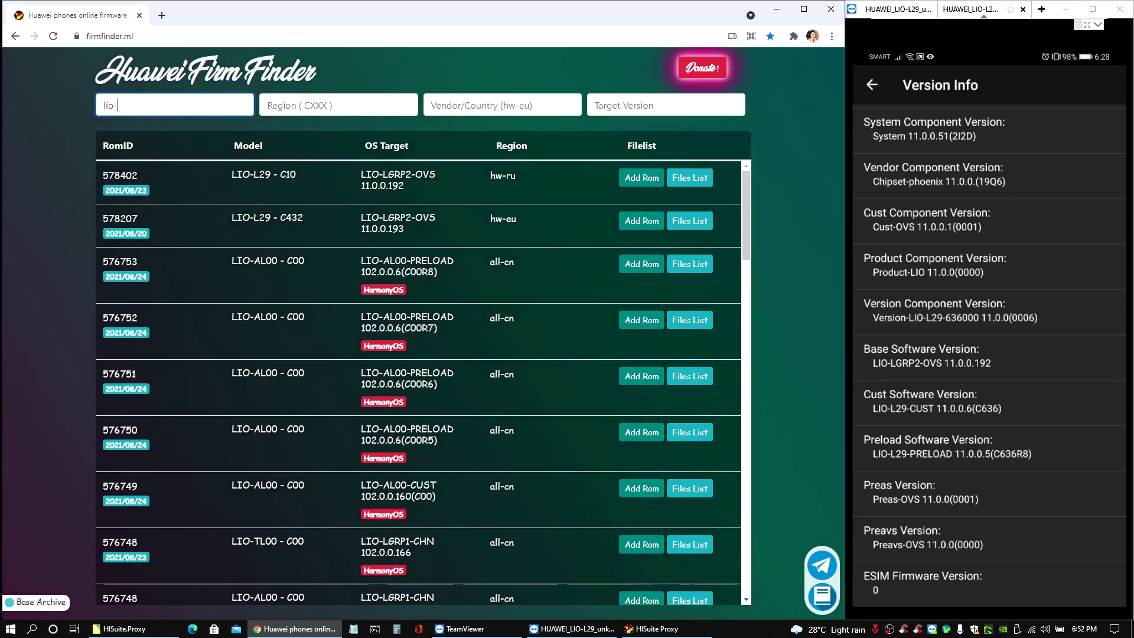
pyautogui.write('l29')
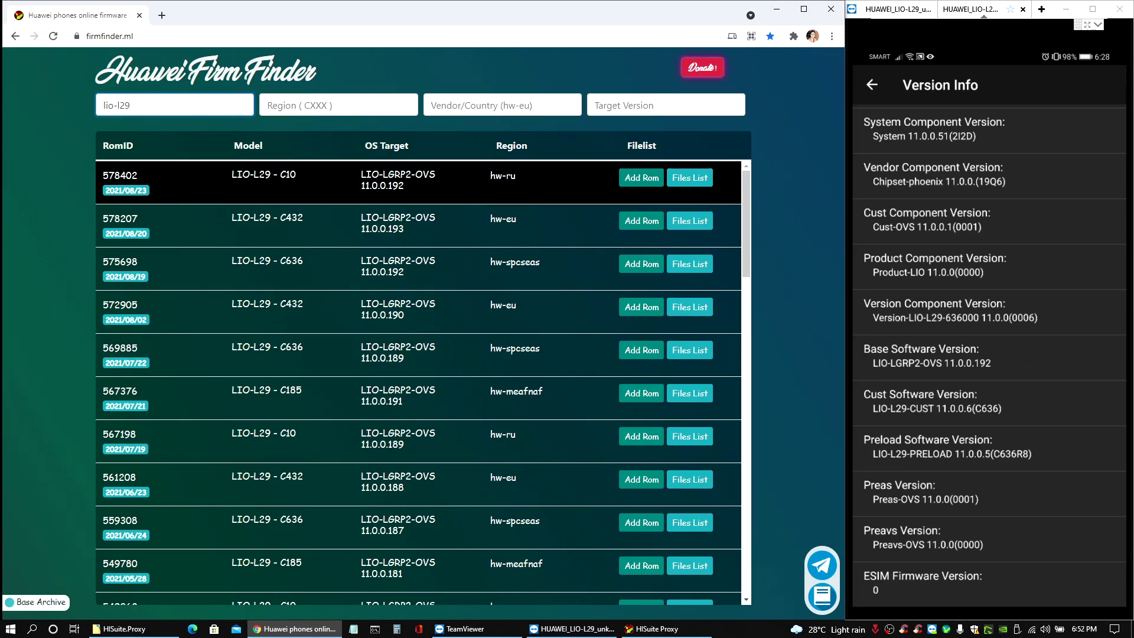
pyautogui.click(339, 105)
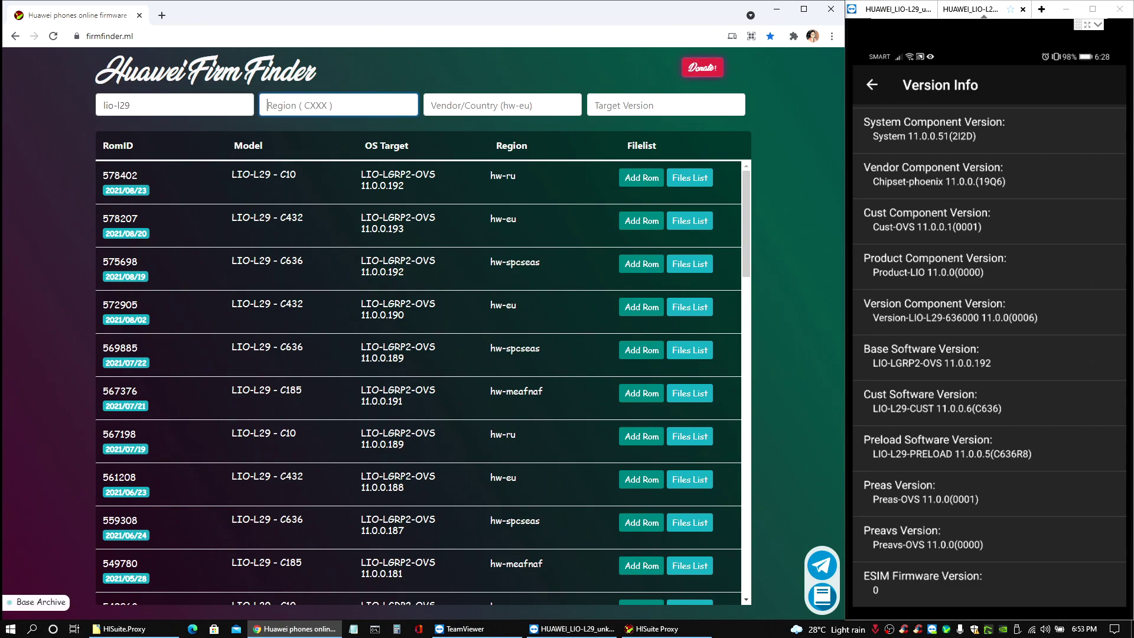
# Step: Narrow the LIO-L29 results to region code c636
pyautogui.write('c')
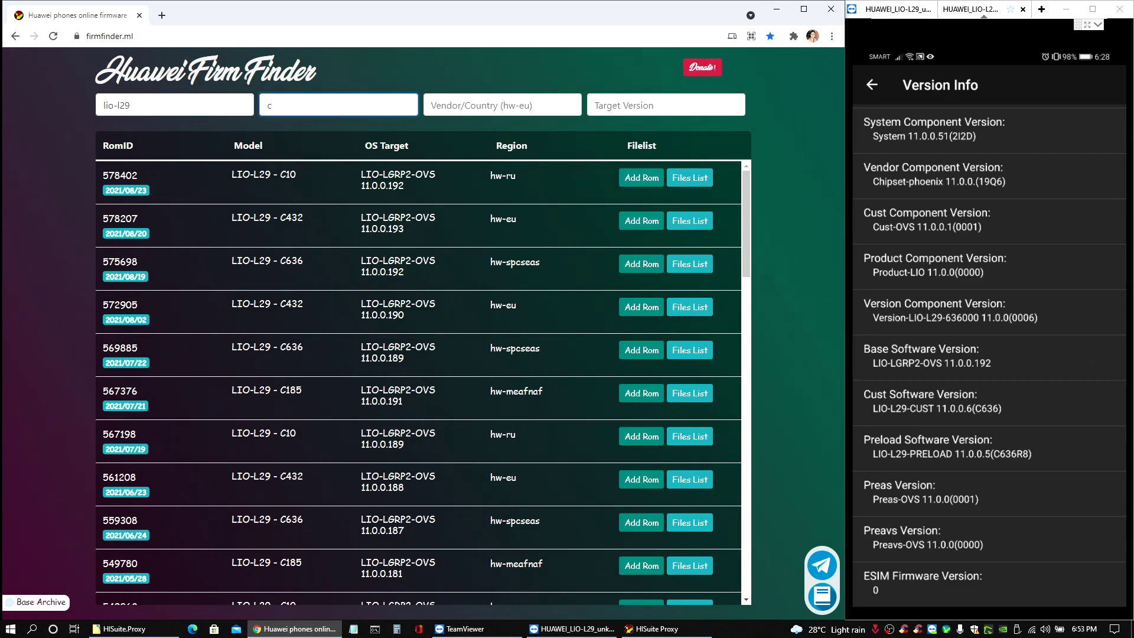
pyautogui.write('636')
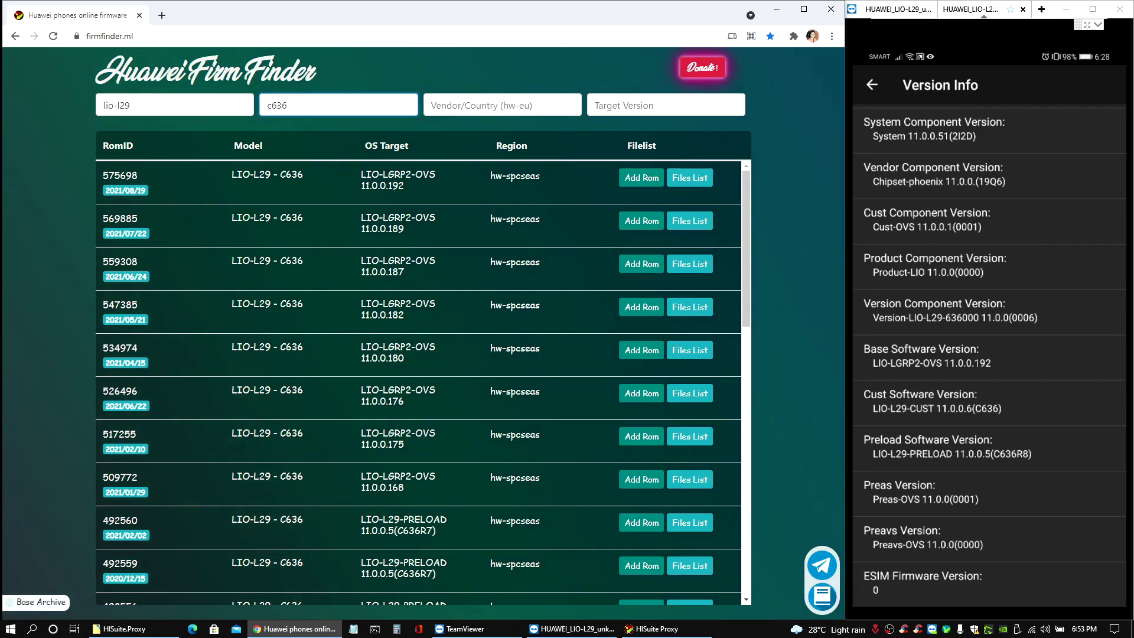
pyautogui.click(665, 105)
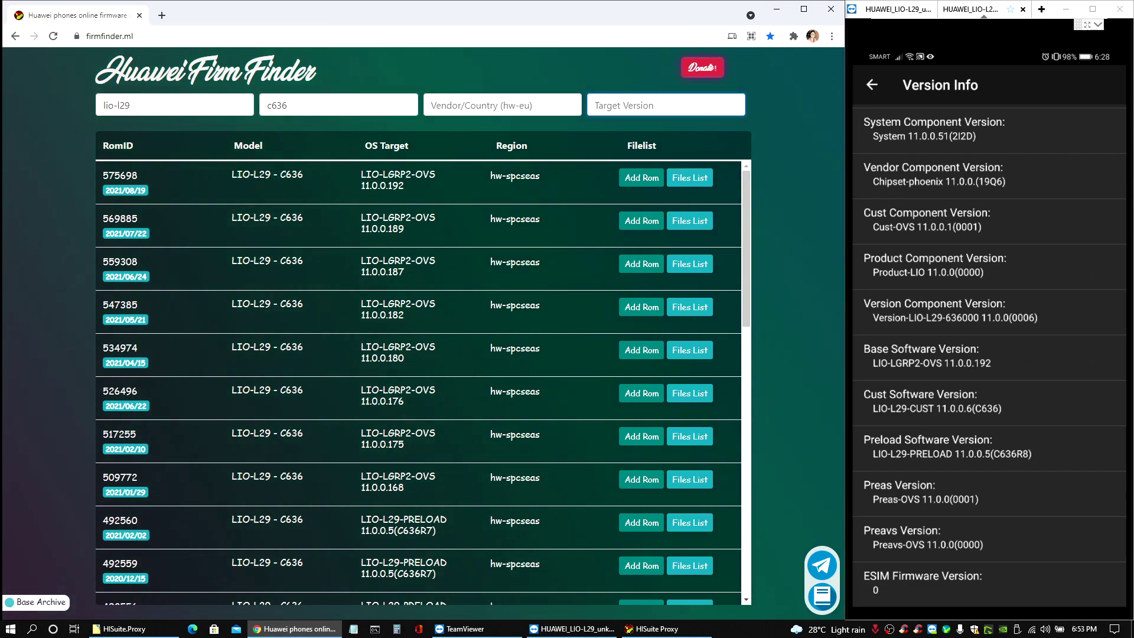
# Step: Filter to target version 10.0.0 and add ROM 385221 (10.0.0.204) to the proxy
pyautogui.write('10.0.0')
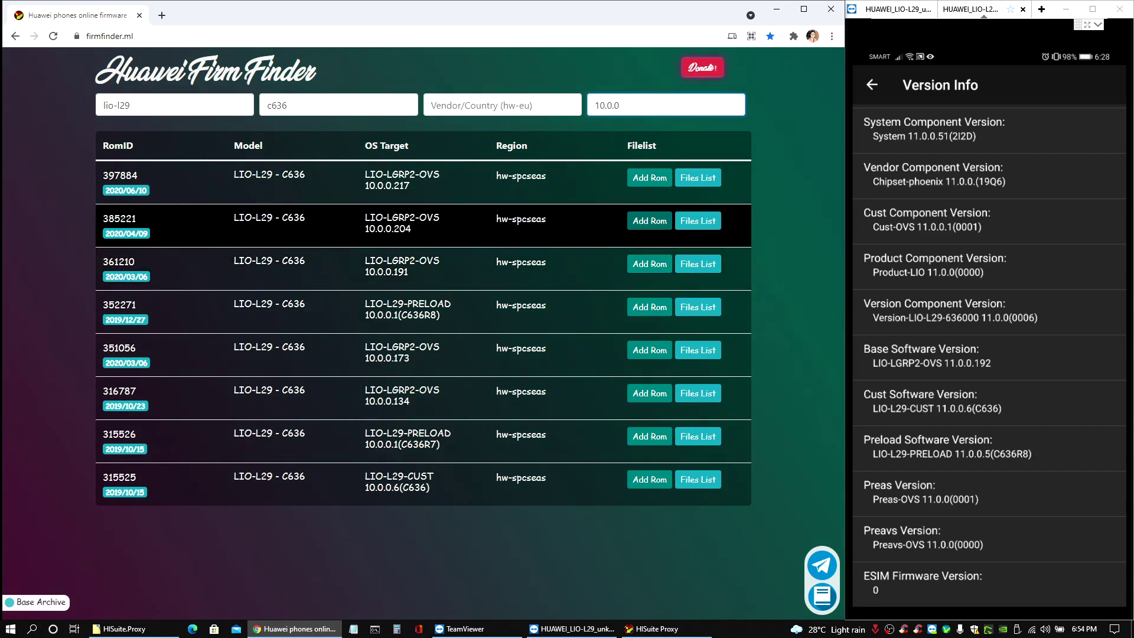
pyautogui.click(650, 220)
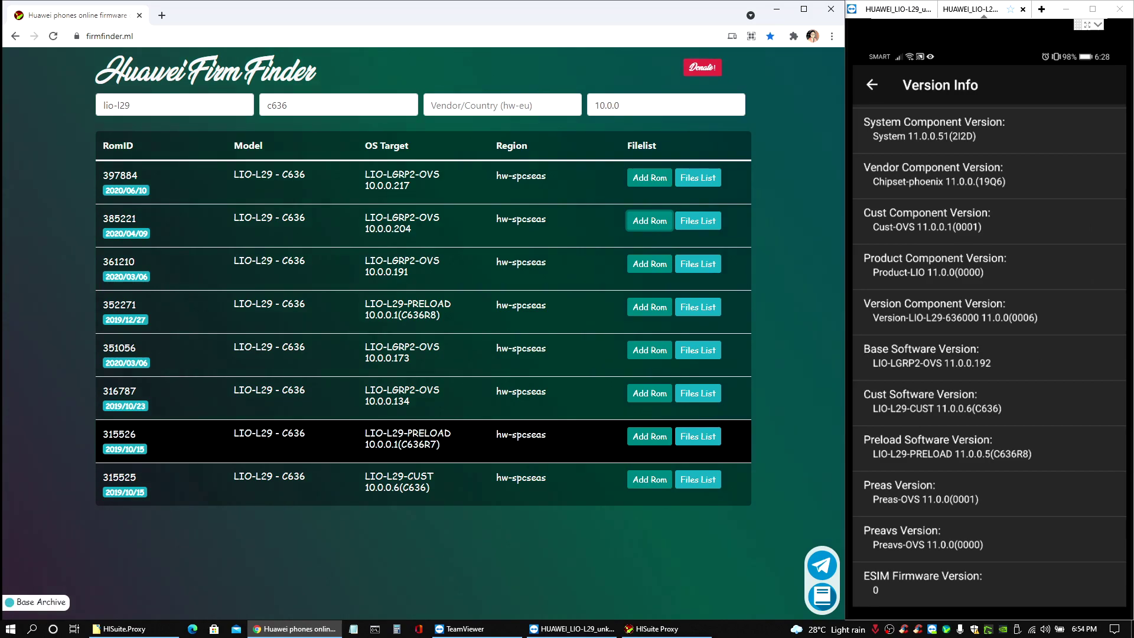
# Step: Add the 315526 preload and 315525 CUST ROMs to the proxy's packages
pyautogui.click(650, 436)
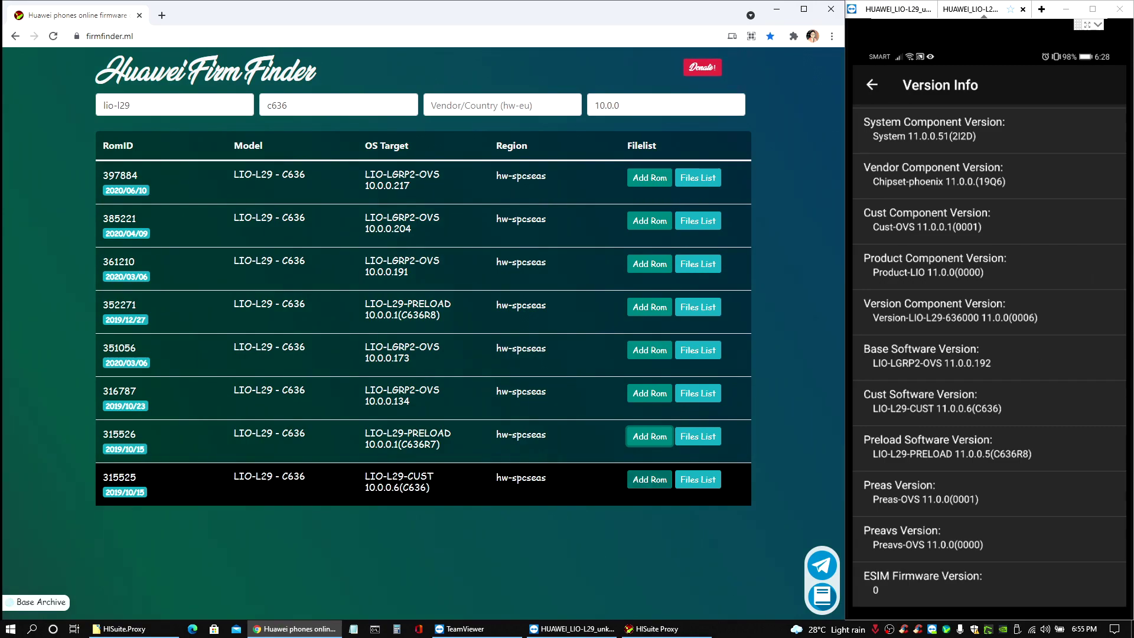
pyautogui.click(650, 479)
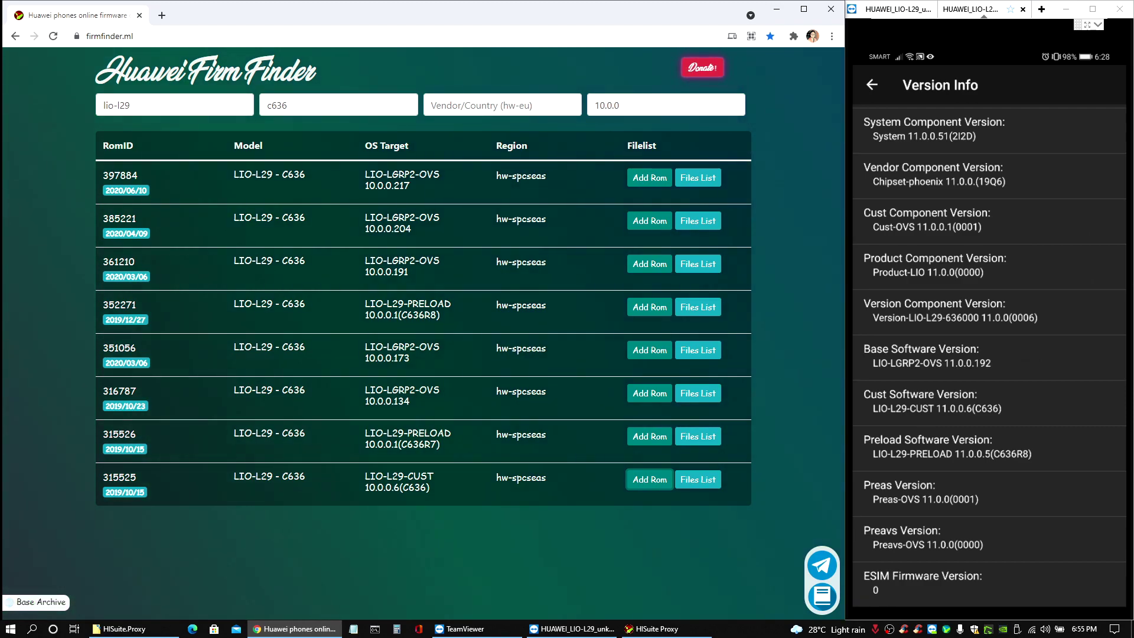
pyautogui.click(655, 628)
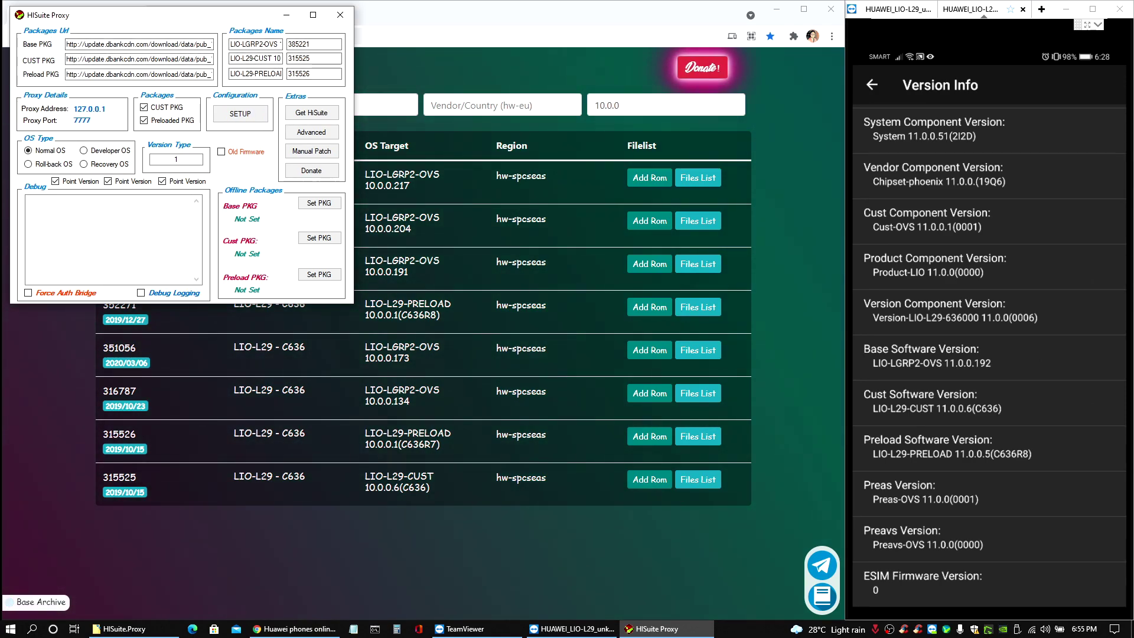
pyautogui.click(314, 44)
pyautogui.click(310, 58)
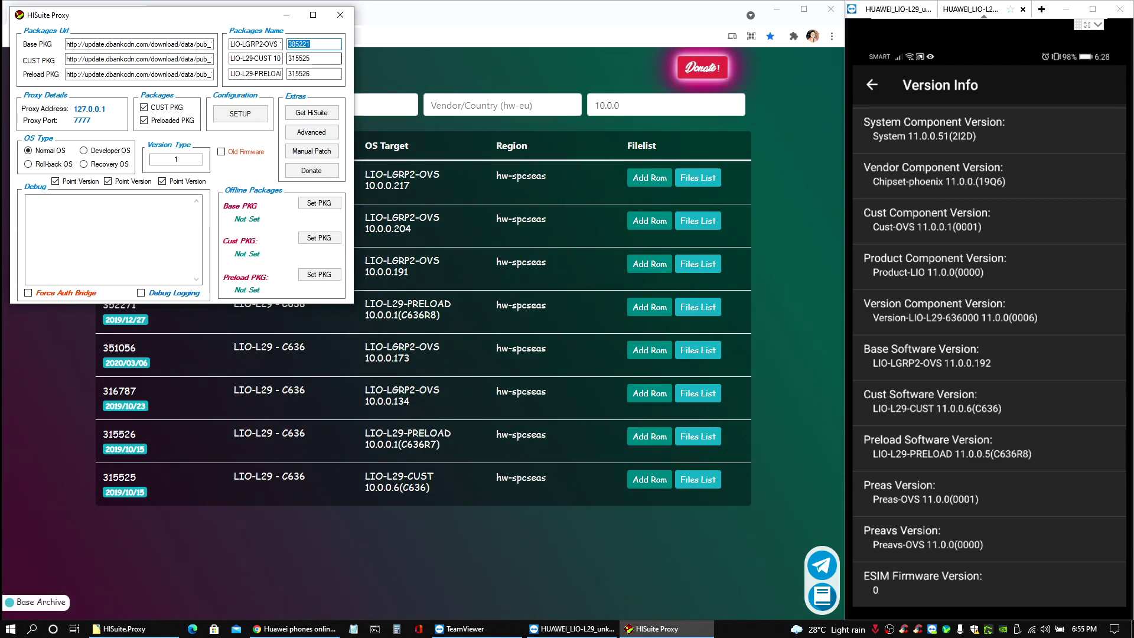
pyautogui.click(310, 73)
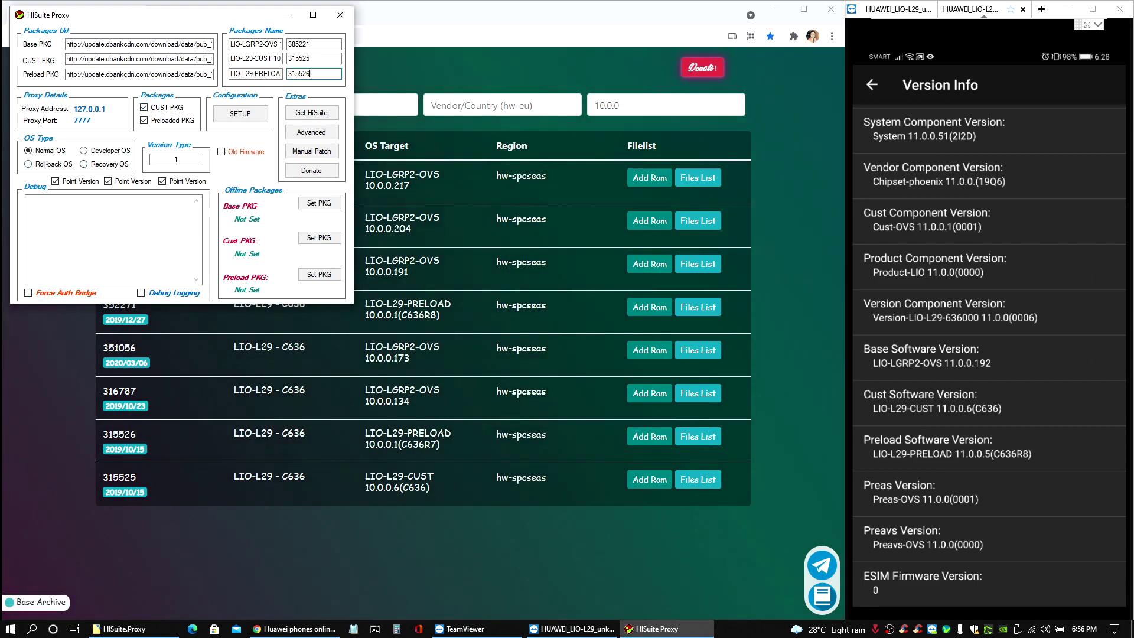
# Step: Choose Roll-back OS, uncheck all three Point Version options, and run SETUP
pyautogui.click(28, 165)
pyautogui.click(56, 181)
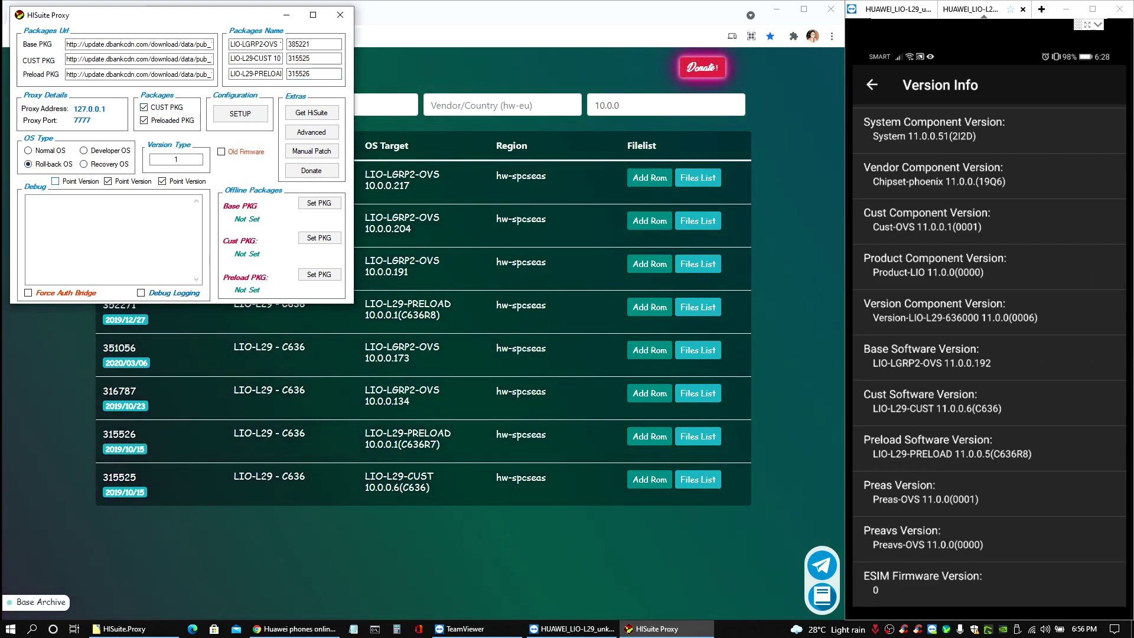
pyautogui.click(108, 181)
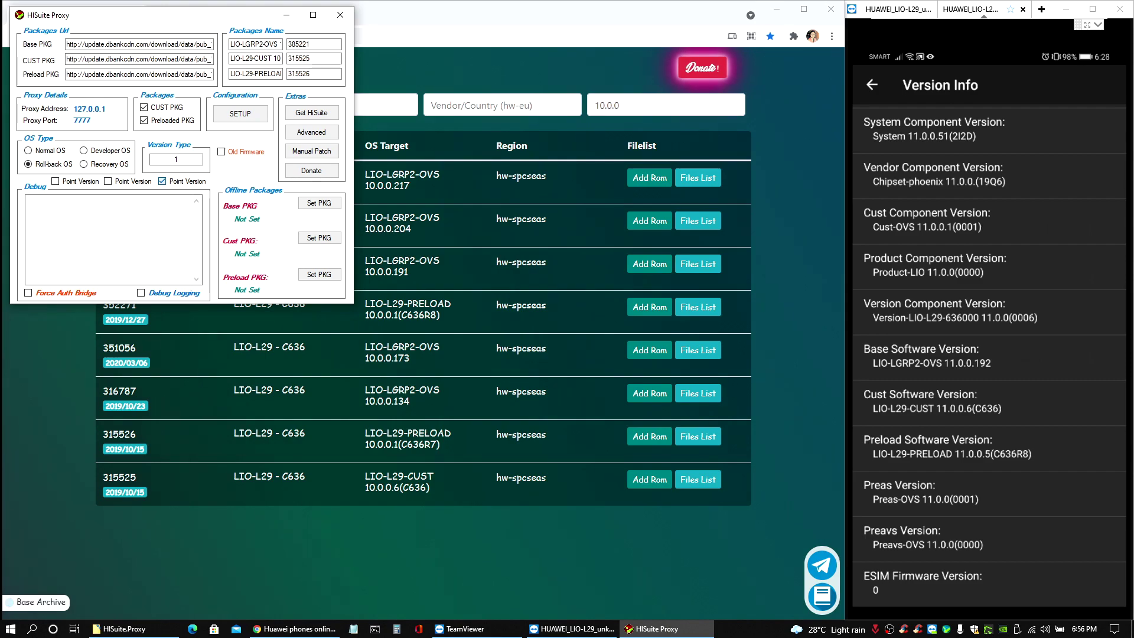
pyautogui.click(162, 182)
pyautogui.click(114, 239)
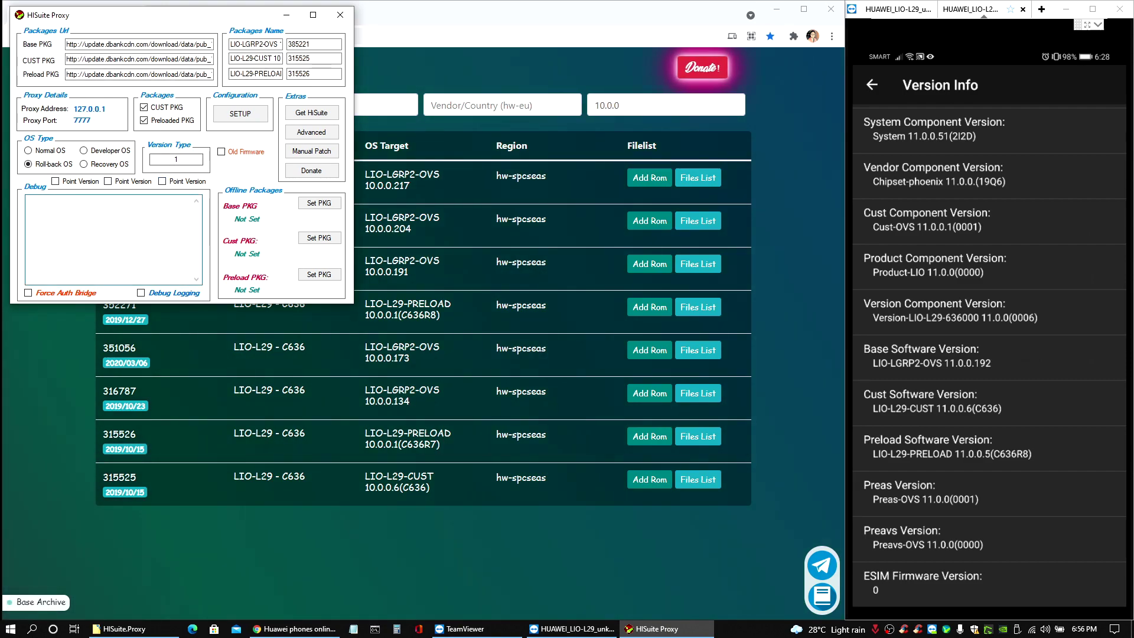
pyautogui.click(28, 199)
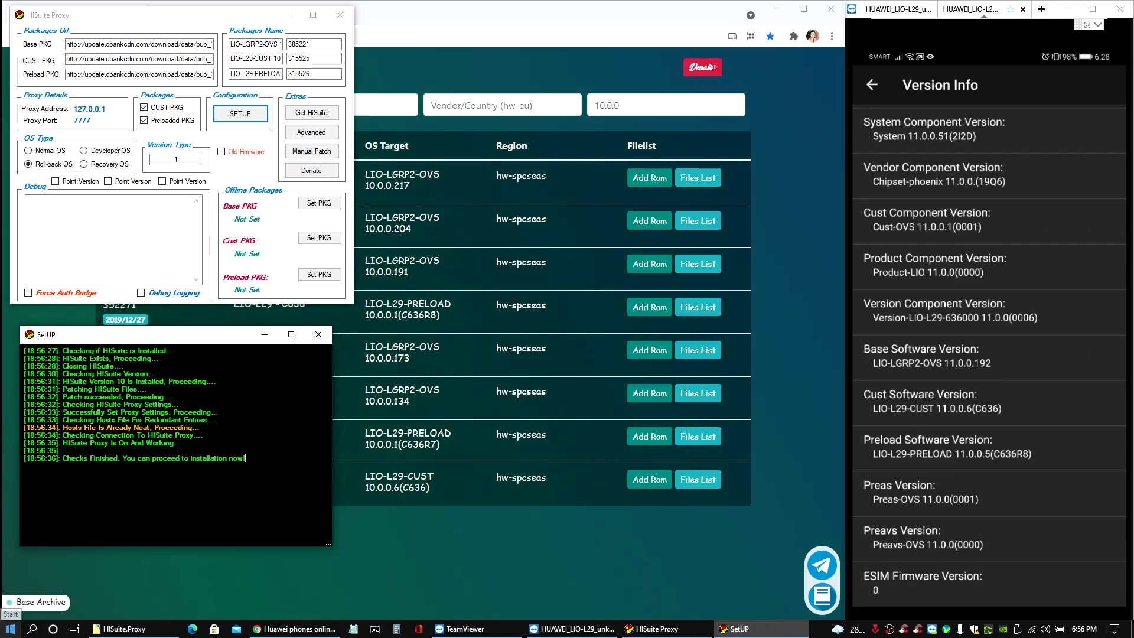
# Step: Launch HiSuite from the HiSuite folder in the Start menu
pyautogui.click(10, 629)
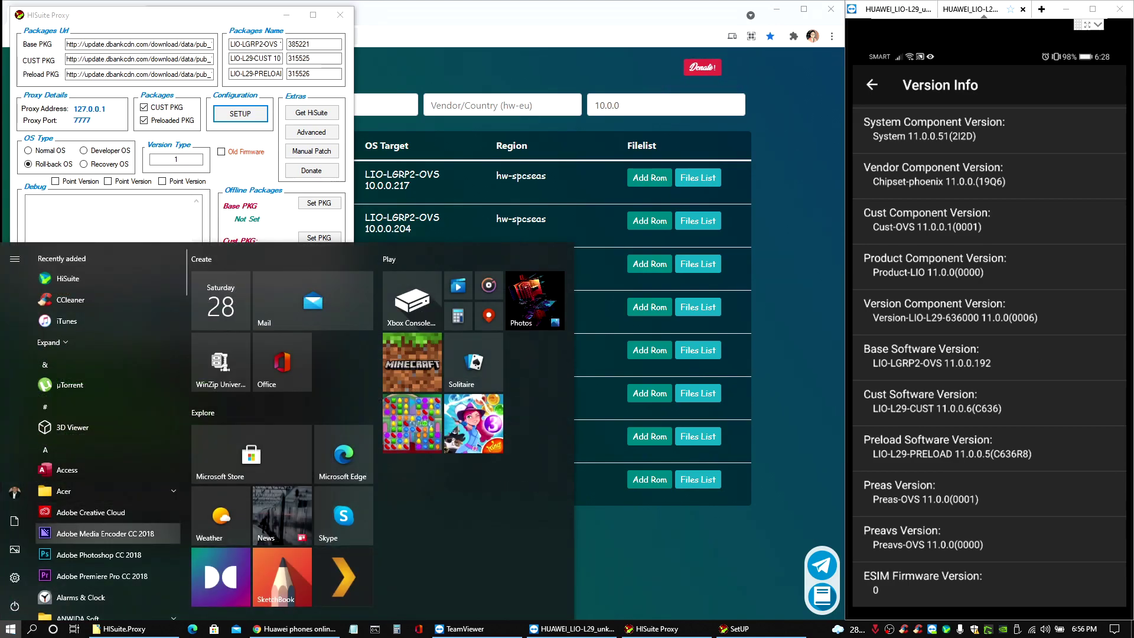
pyautogui.scroll(-10, 106, 517)
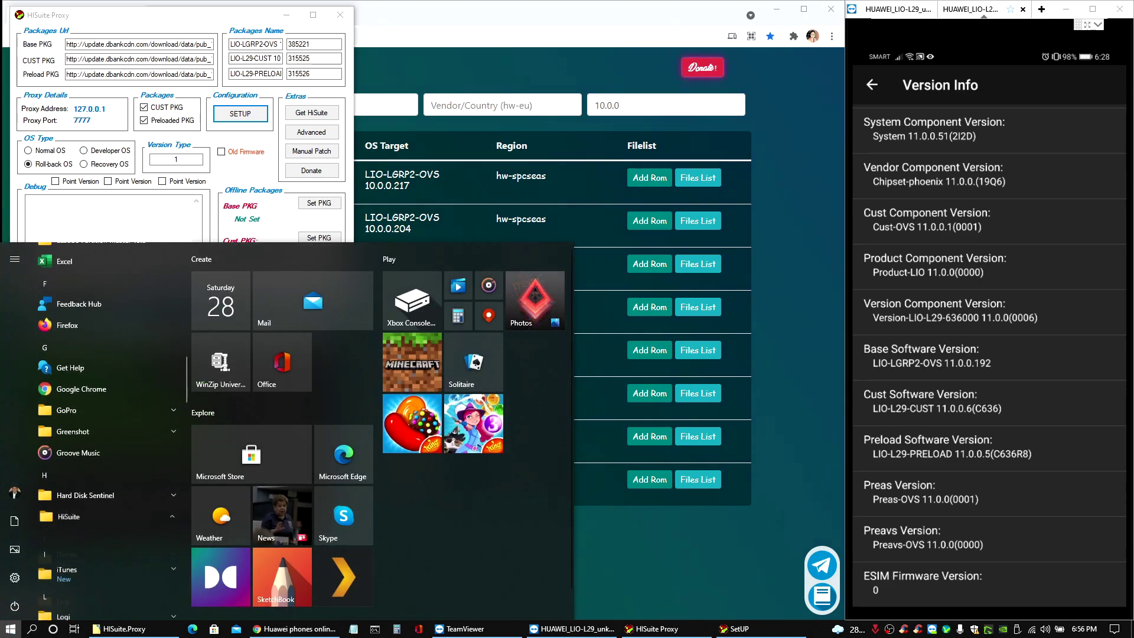
pyautogui.click(106, 516)
pyautogui.click(71, 537)
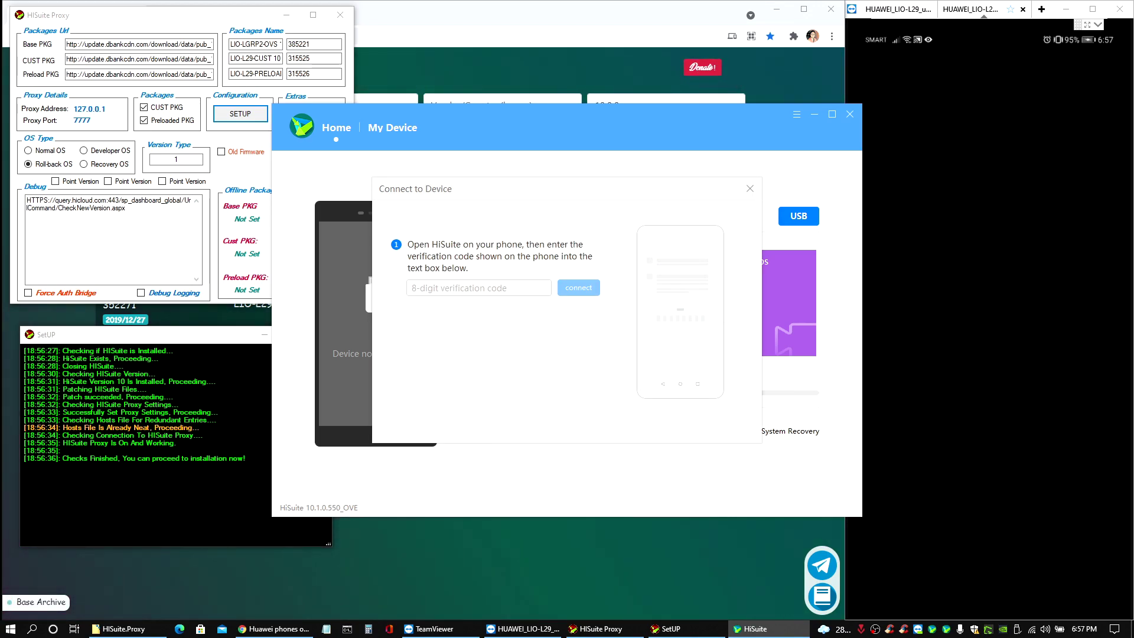
# Step: Connect the phone with its 8-digit verification code, allow IMEI access, and check for updates
pyautogui.click(414, 288)
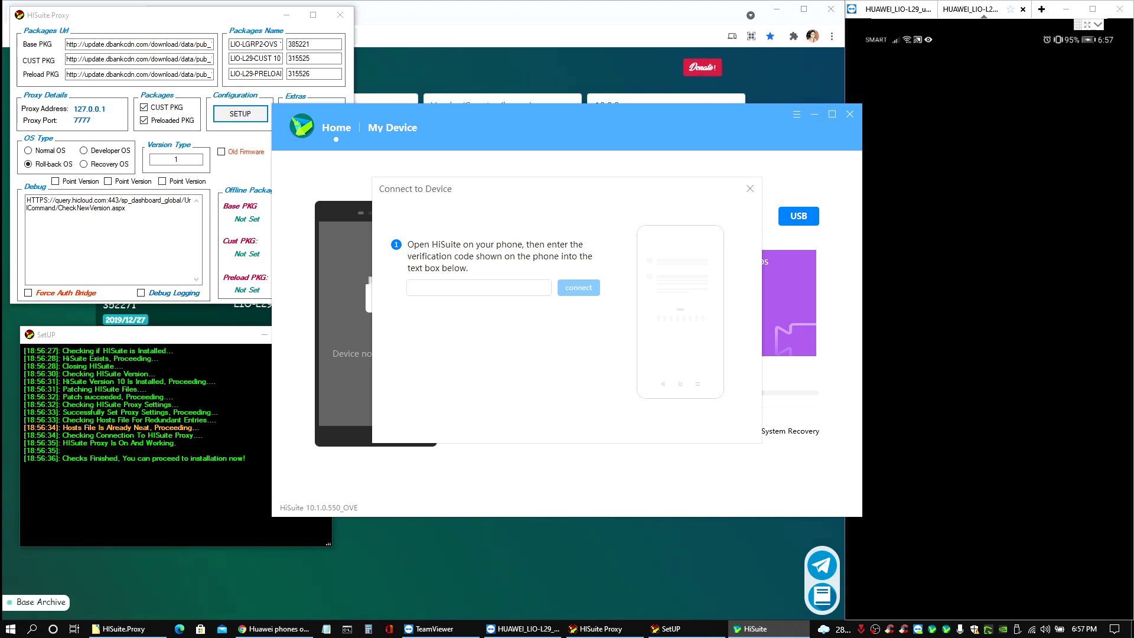
pyautogui.write('332')
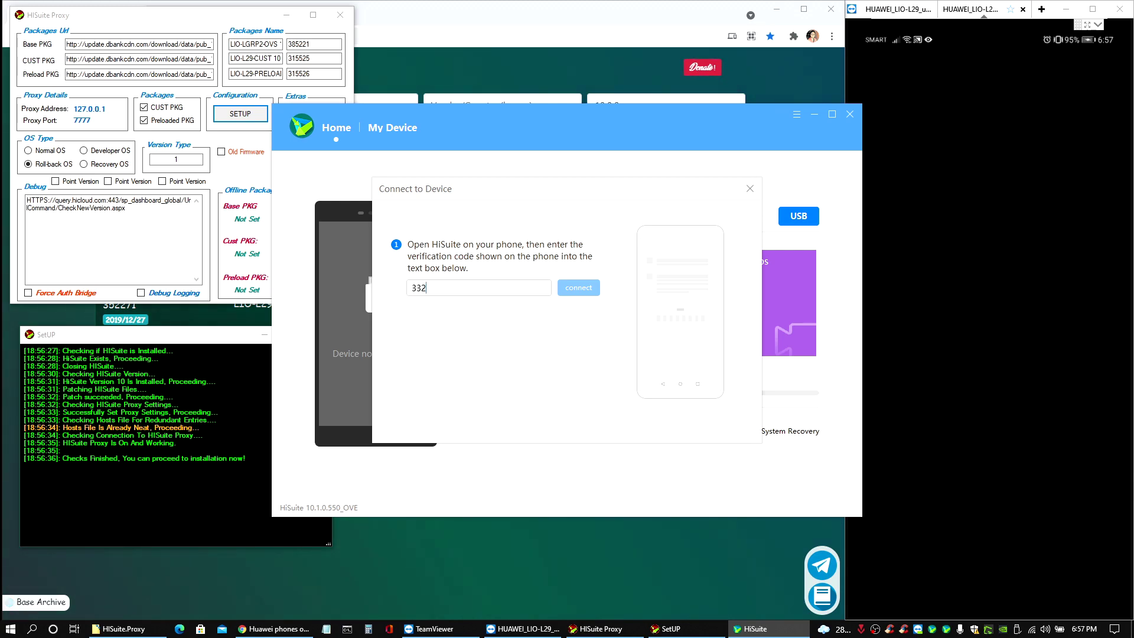
pyautogui.write('82')
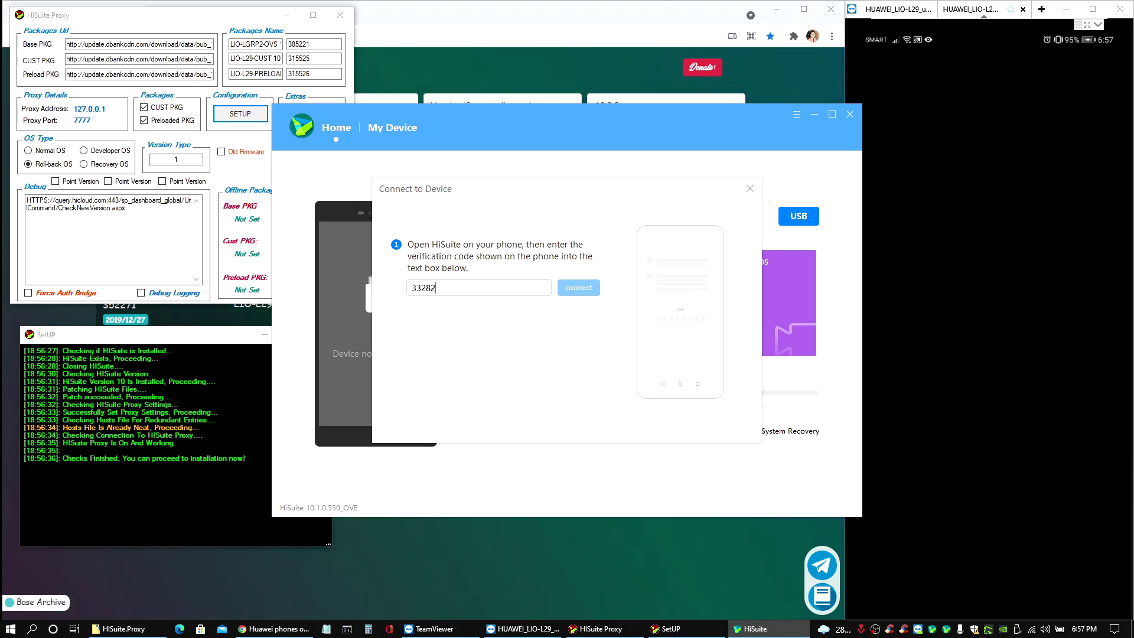
pyautogui.write('770')
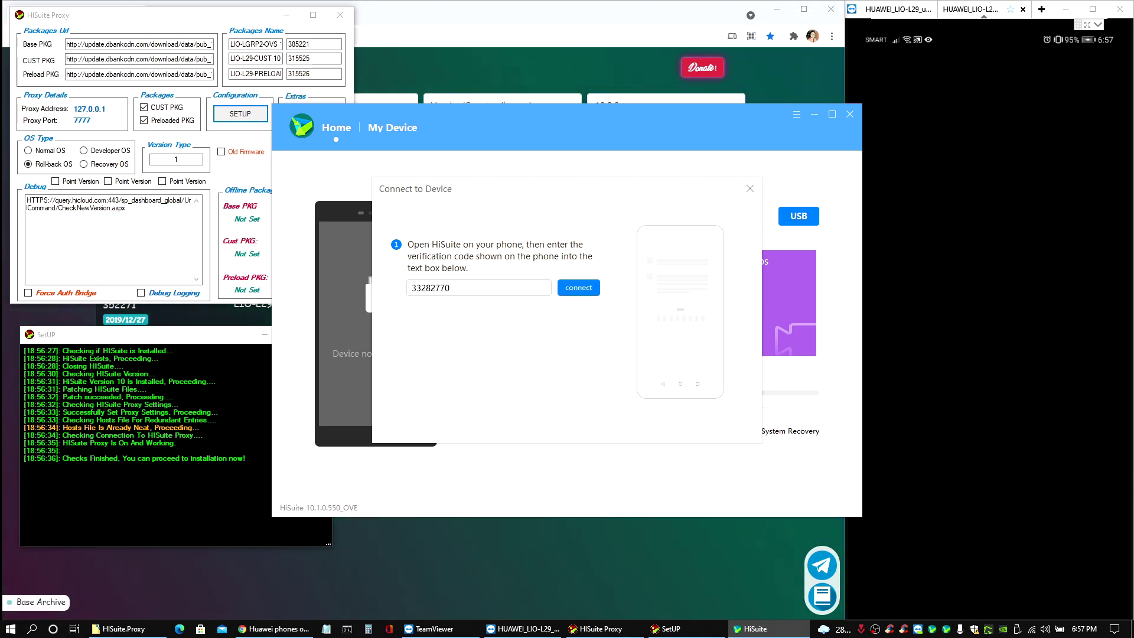
pyautogui.press('Return')
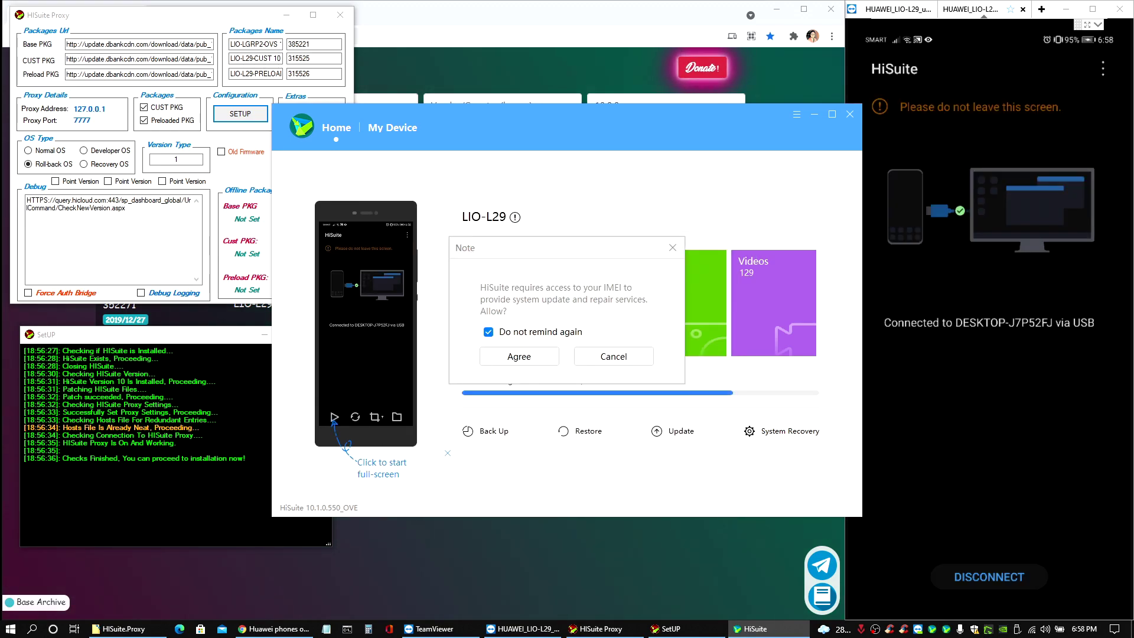
pyautogui.click(519, 356)
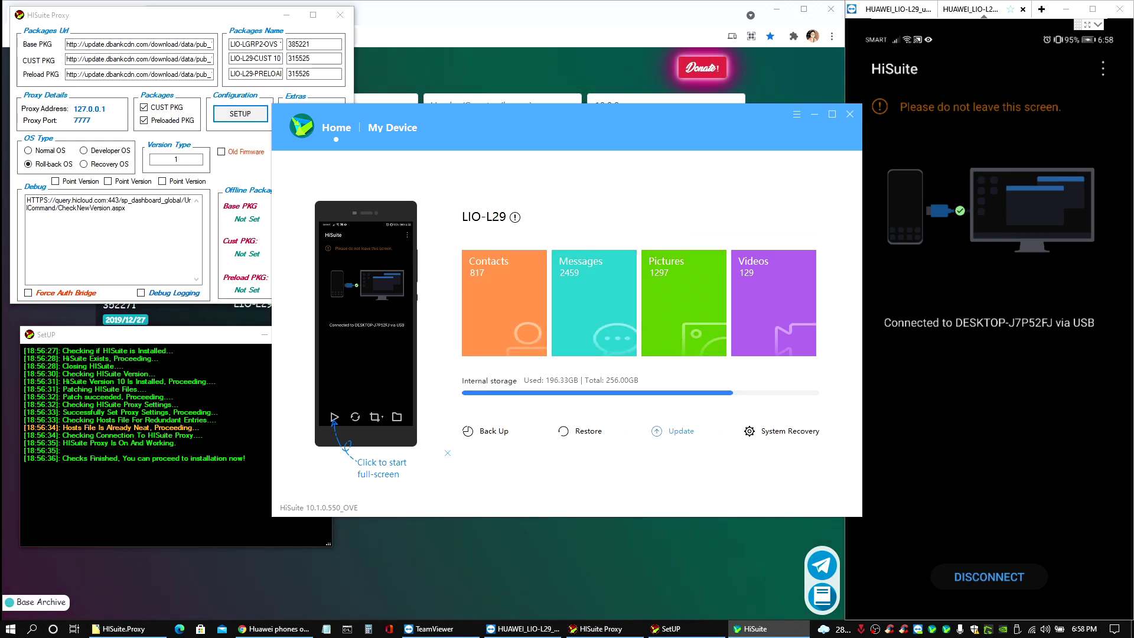
pyautogui.click(675, 431)
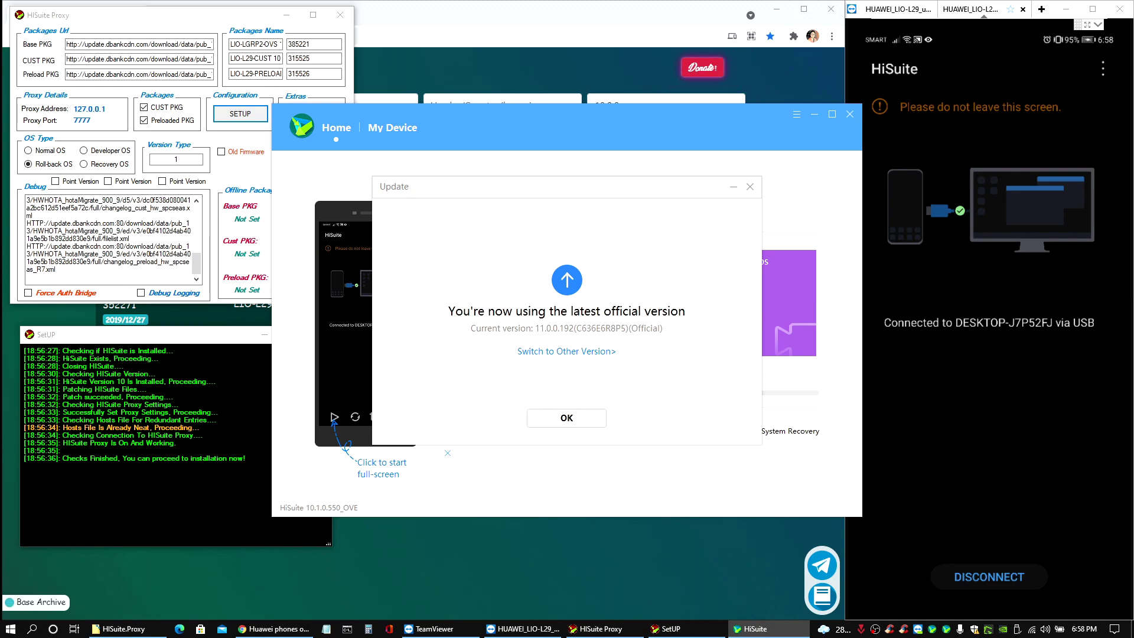
# Step: Restore earlier version 10.0.0.204, accepting the data warning and licence agreement
pyautogui.click(567, 350)
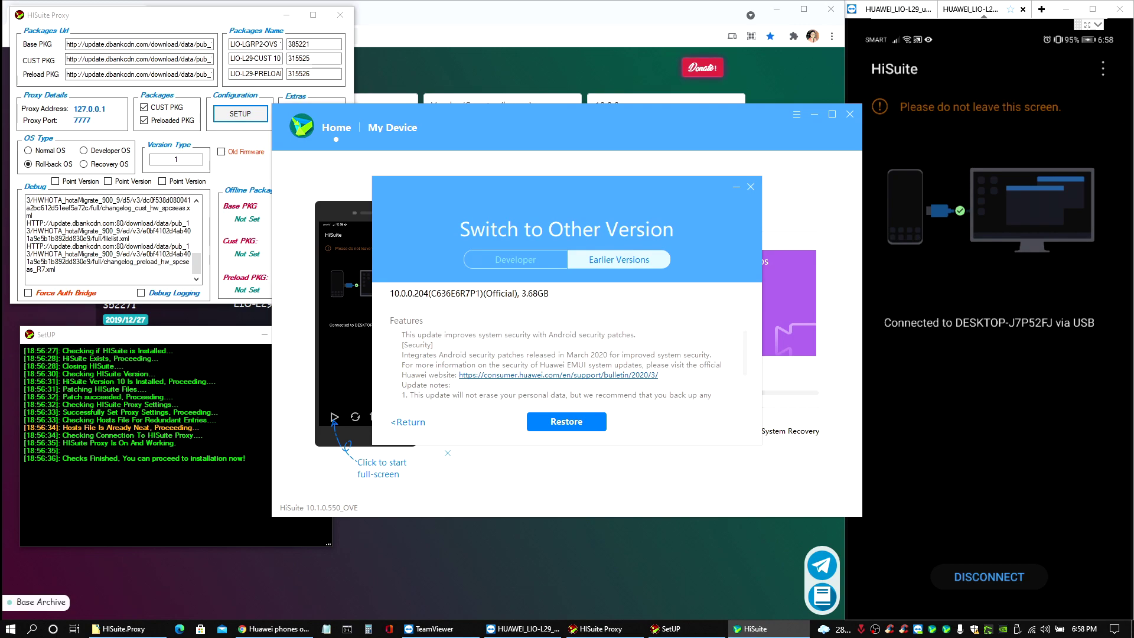
pyautogui.click(566, 421)
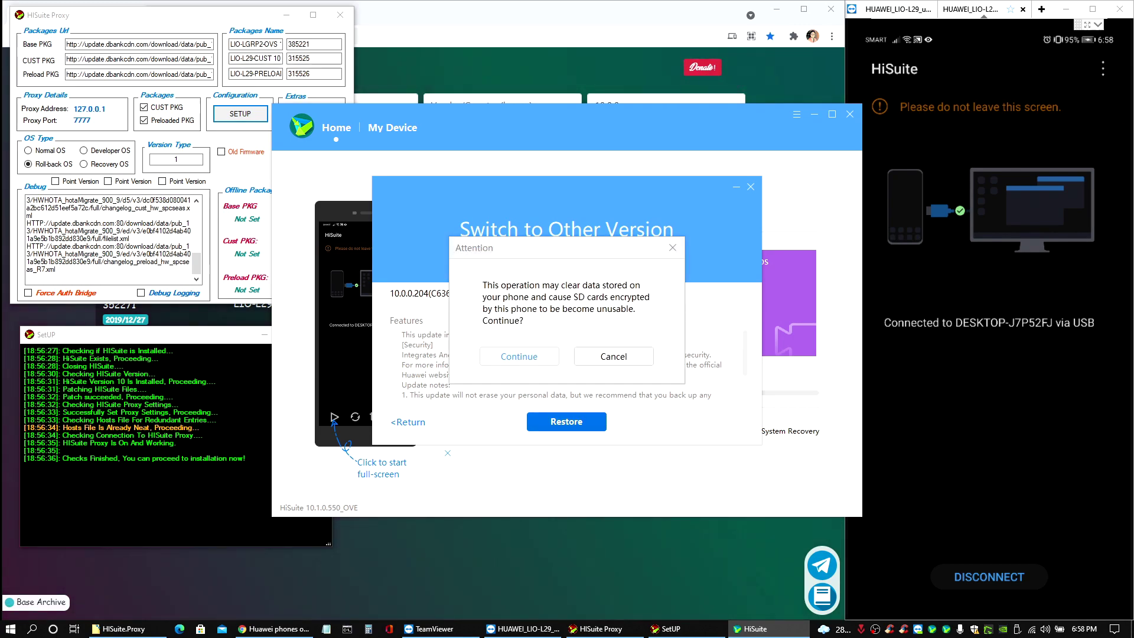
pyautogui.click(519, 356)
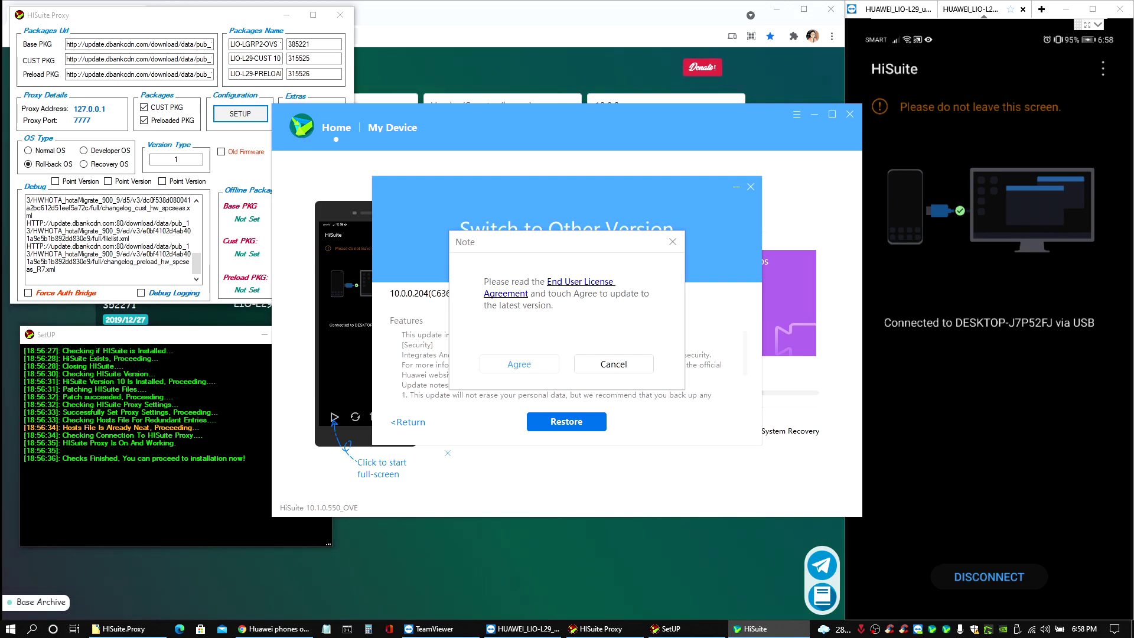
pyautogui.click(519, 363)
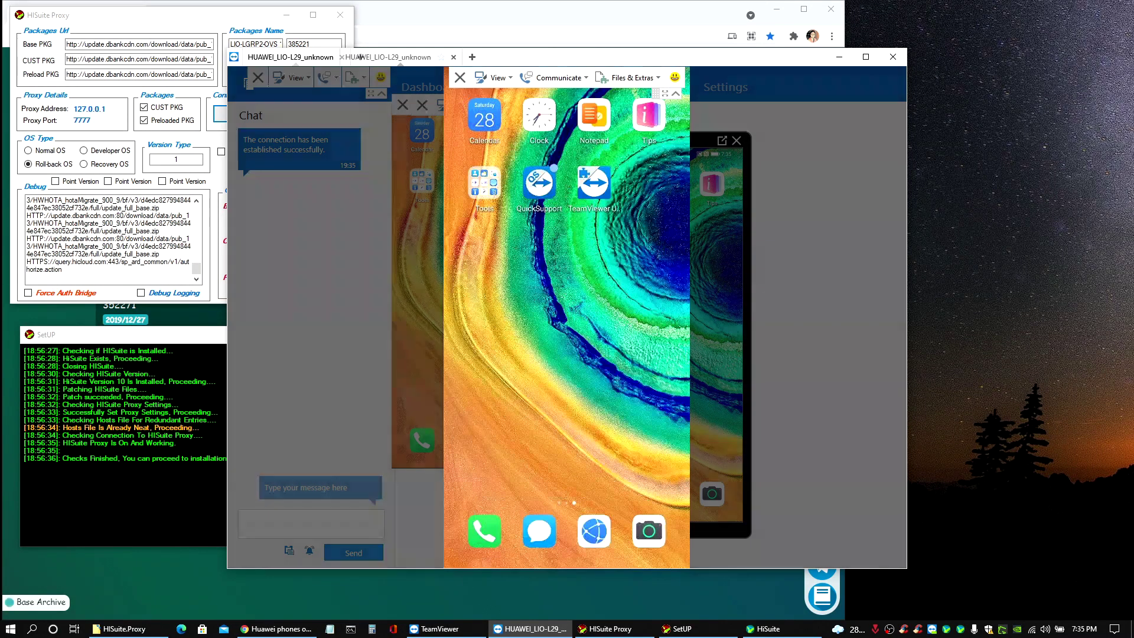
# Step: Check the remote About phone page shows build 10.0.0.204 and EMUI 10.0.0, then minimize the session
pyautogui.click(865, 57)
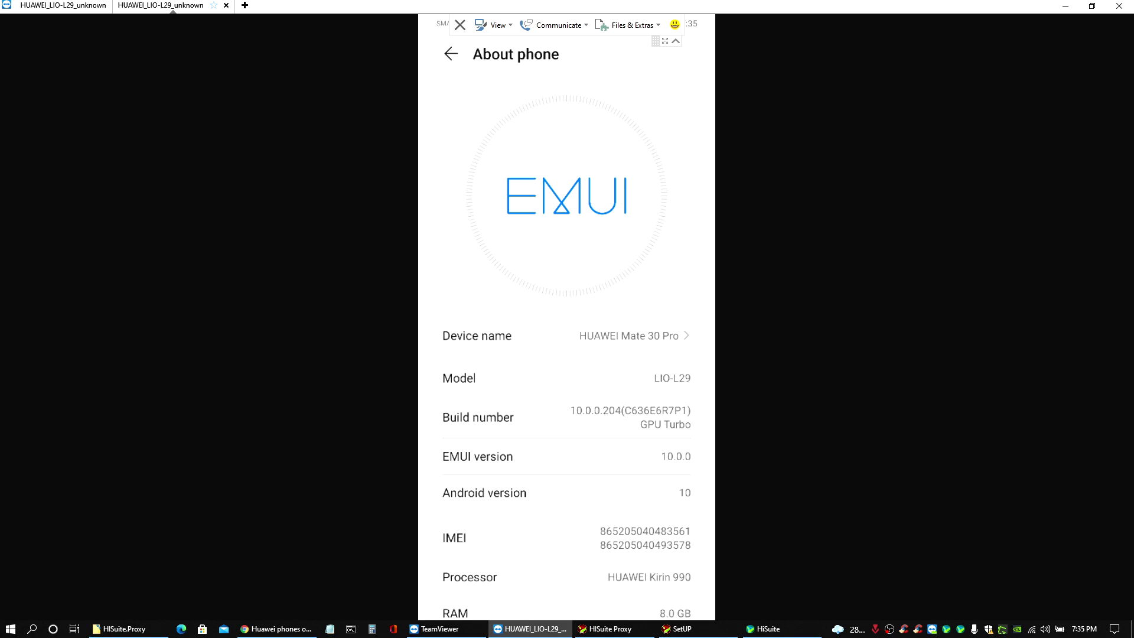
pyautogui.click(676, 40)
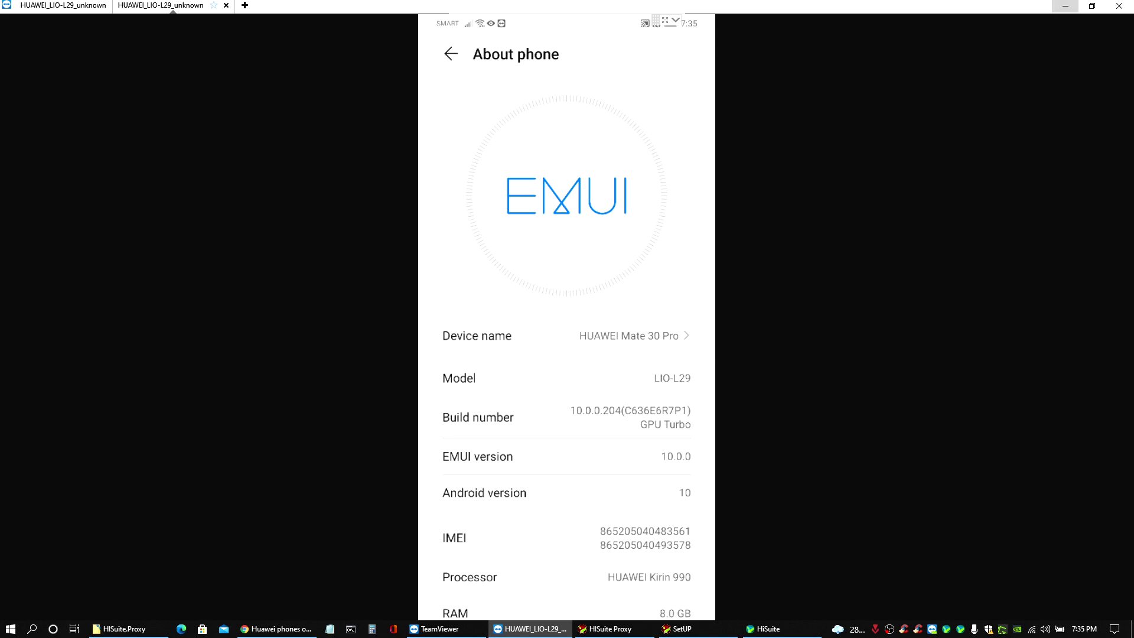
pyautogui.click(1065, 6)
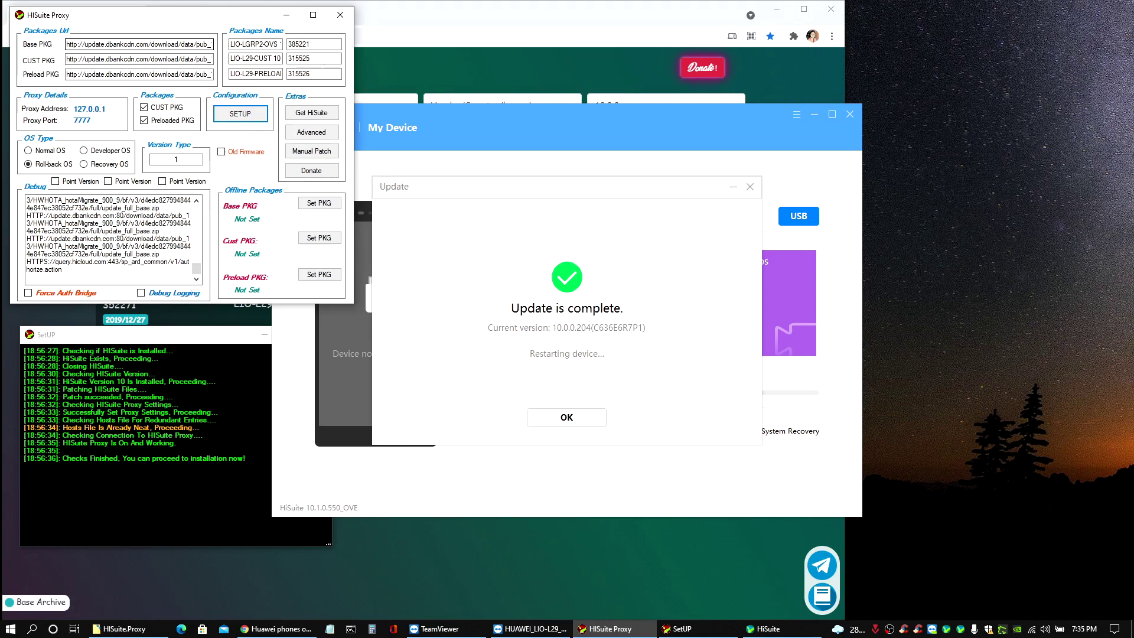
# Step: Reveal the end of the Base PKG name to confirm it ends with 10.0.0.204
pyautogui.click(276, 44)
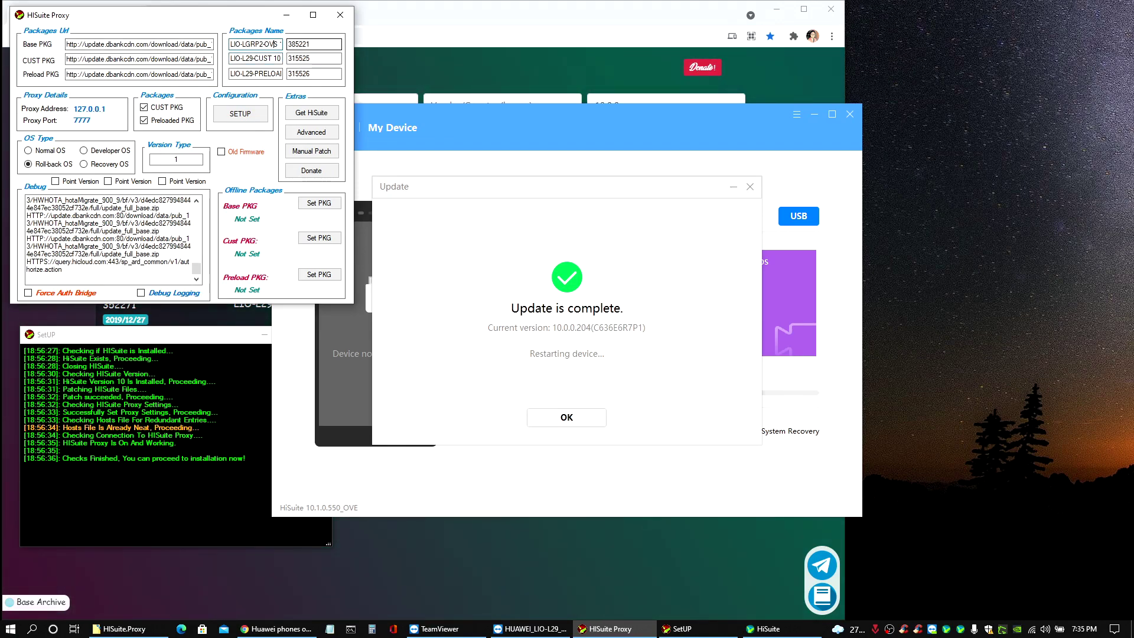
pyautogui.hotkey('shift', 'End')
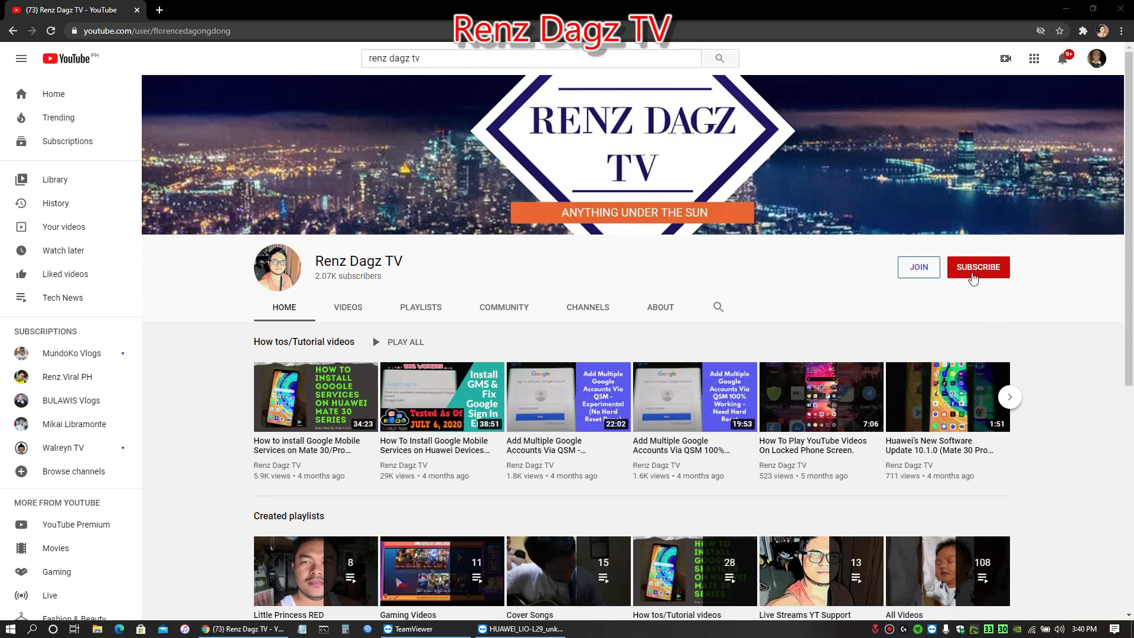
# Step: Subscribe to the tutorial channel with All notifications, then bring back the phone mirror window
pyautogui.click(972, 272)
pyautogui.click(1000, 268)
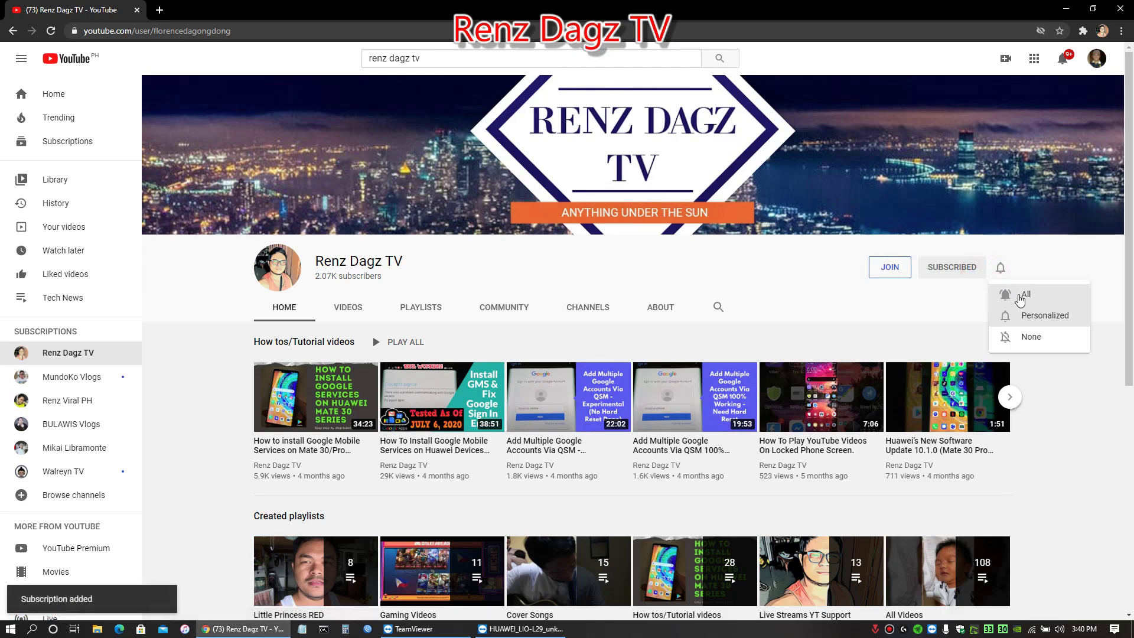
pyautogui.click(1019, 295)
pyautogui.click(1066, 9)
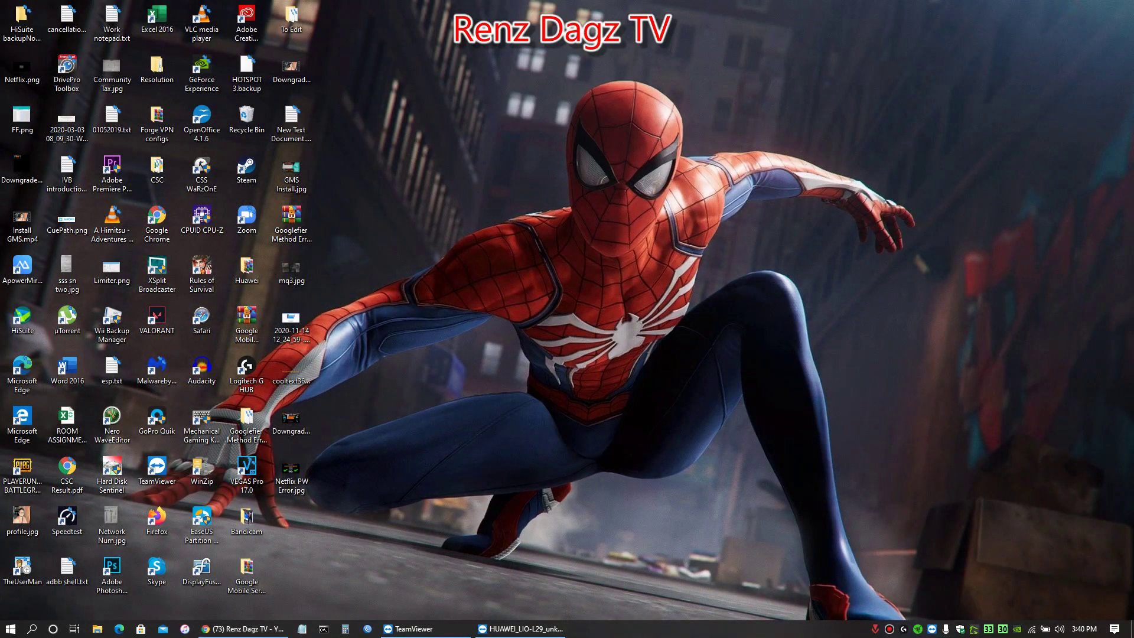
pyautogui.click(520, 629)
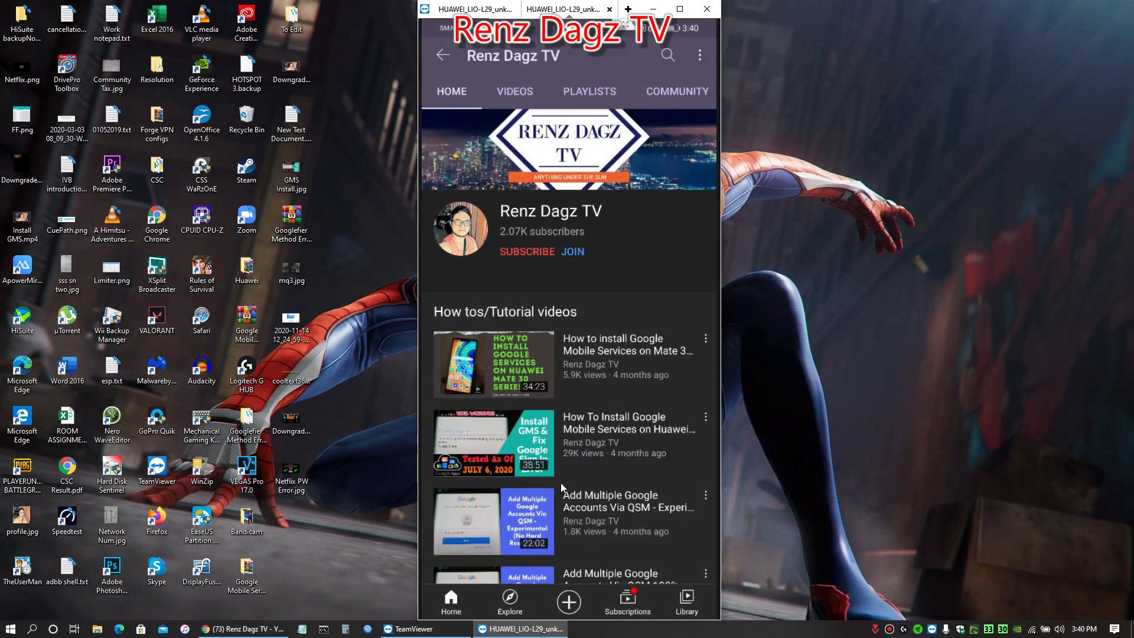